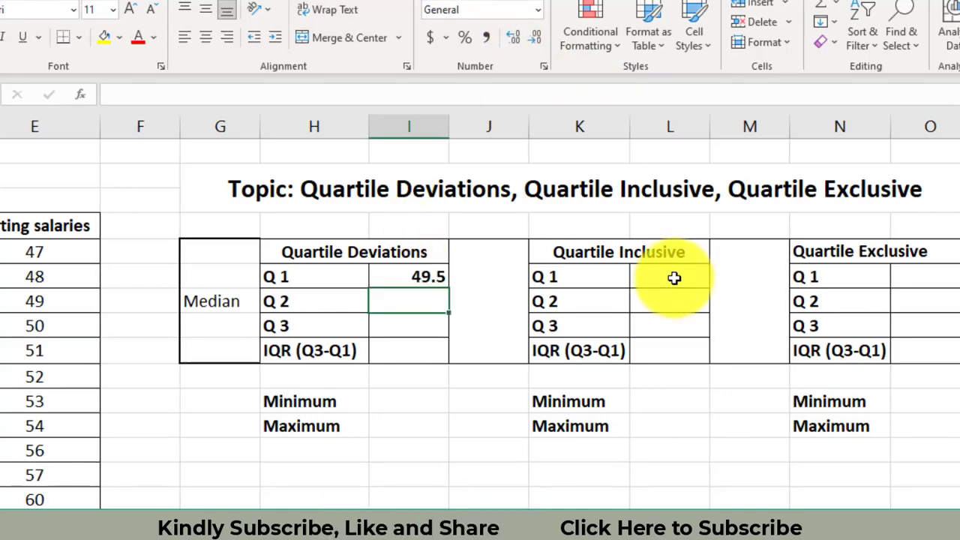
Step: Enter =QUARTILE.INC(E6:E16,1) in the Quartile Inclusive Q1 cell, giving 49.5
click(674, 278)
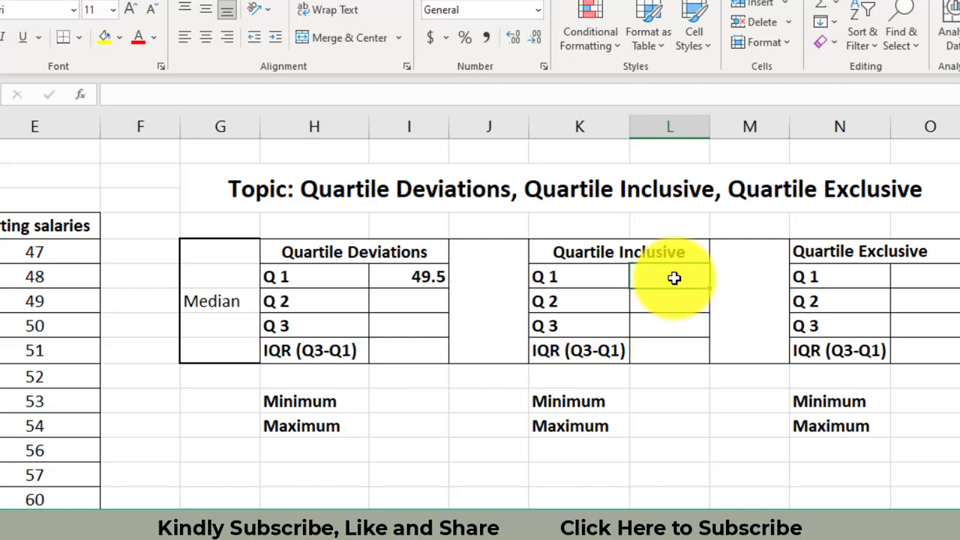
text(=QU)
key(Down)
key(Tab)
drag(43, 253, 46, 493)
text(,)
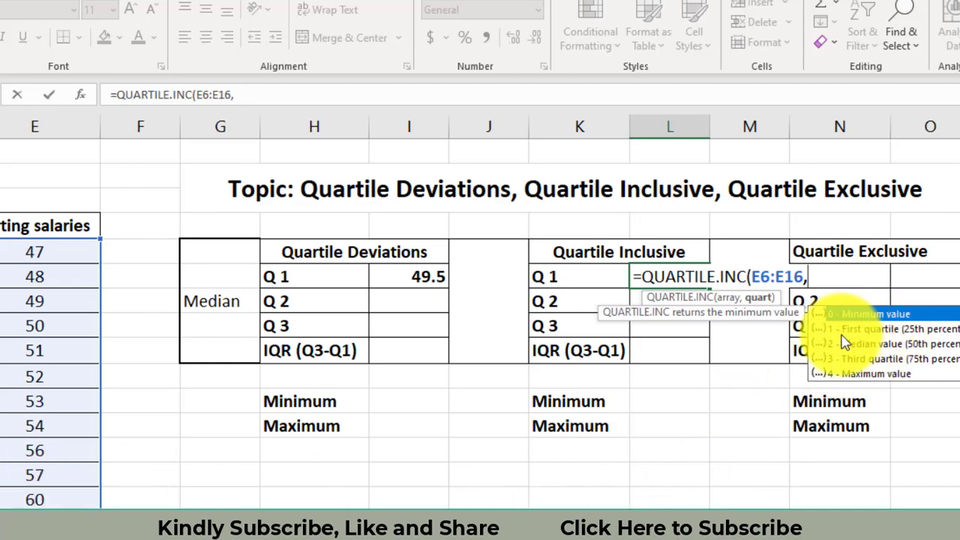
text(1))
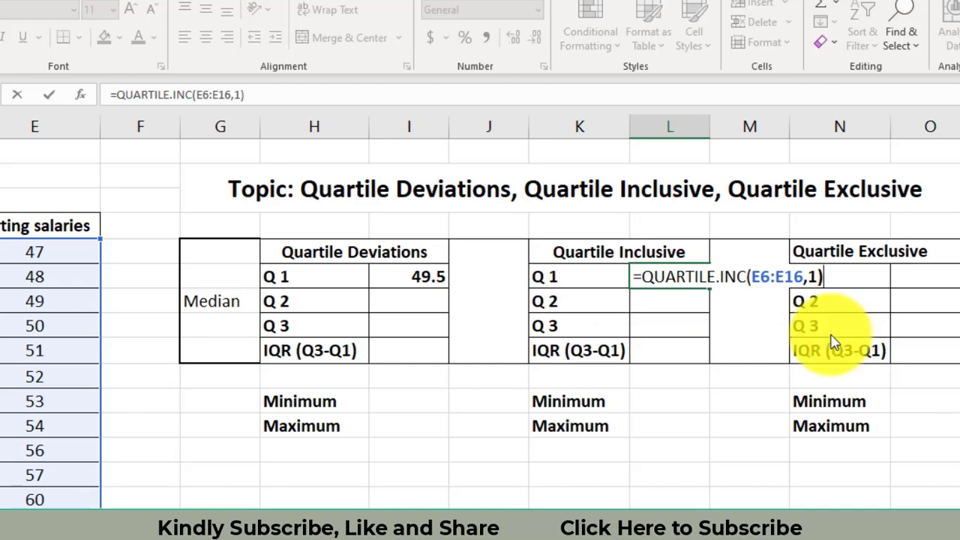
key(Return)
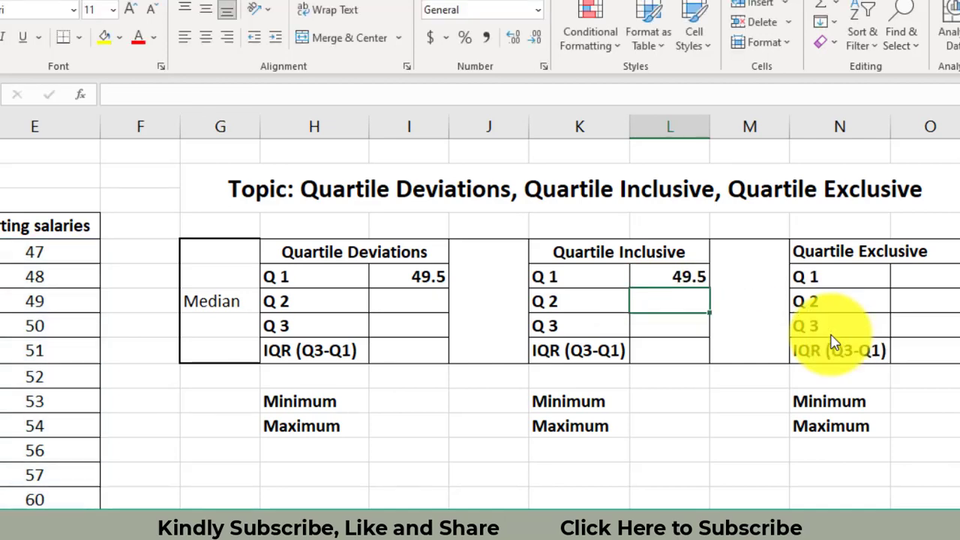
click(422, 300)
Step: Enter =QUARTILE(E6:E16,2) in the Quartile Deviations Q2 cell, giving 52
text(=Q)
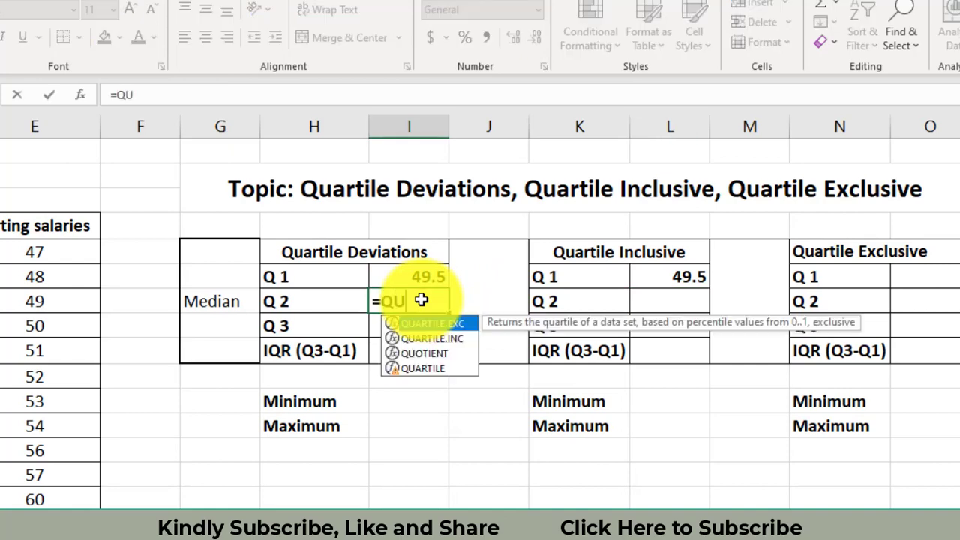
text(U)
key(Down)
key(Down)
key(Down)
key(Tab)
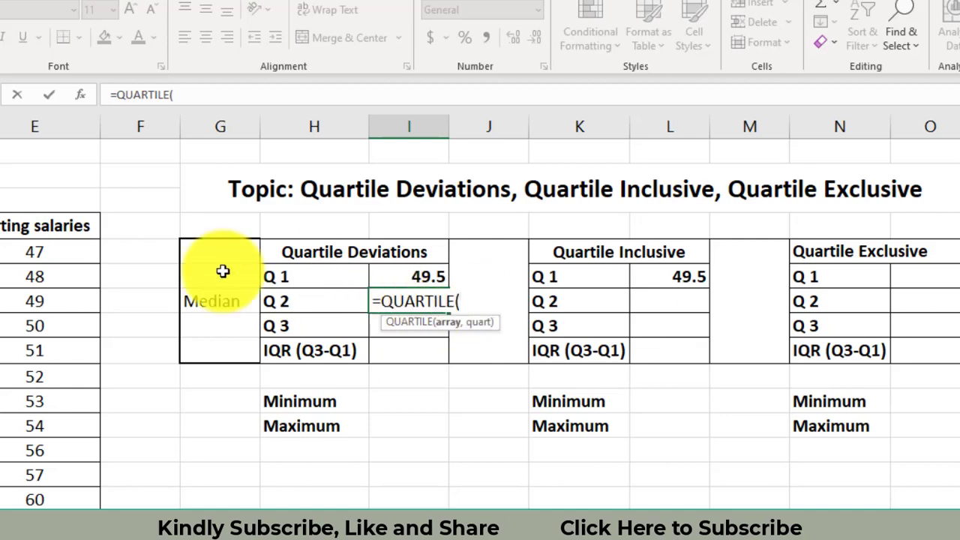
drag(69, 250, 54, 499)
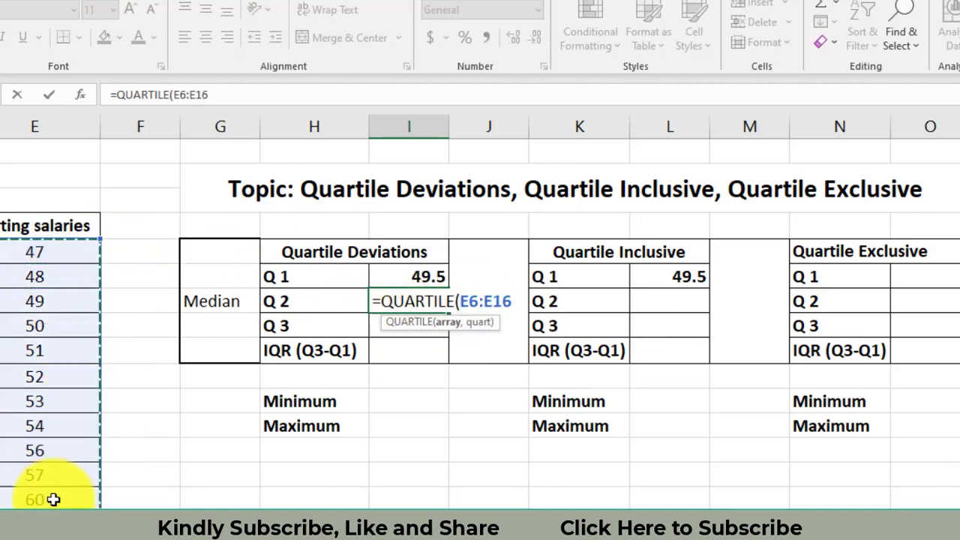
text(,2)
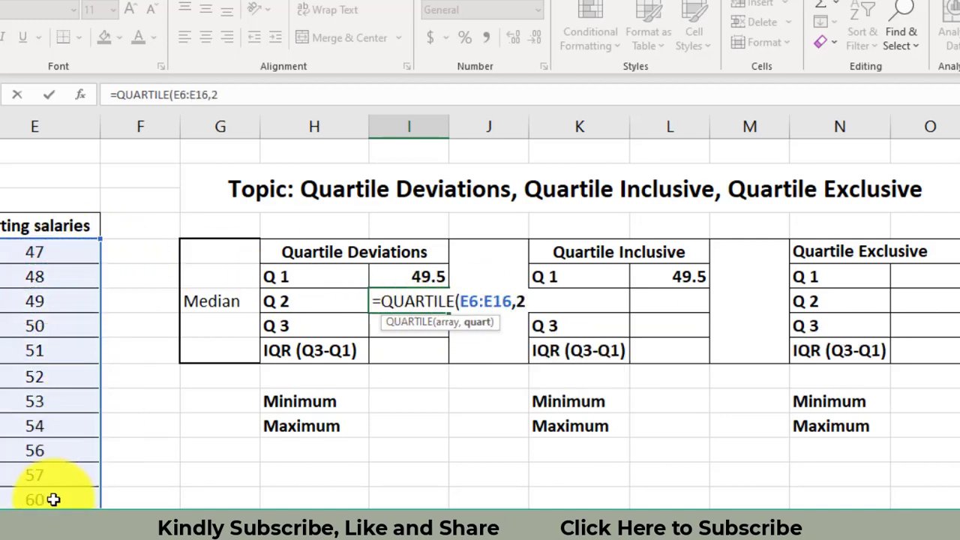
text())
key(Return)
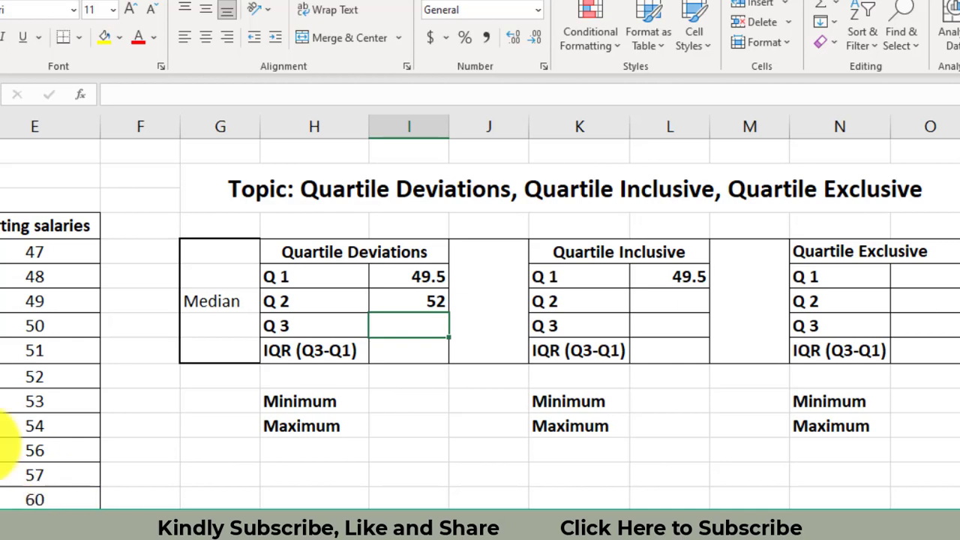
Step: Enter =QUARTILE.INC(E6:E16,2) in the Quartile Inclusive Q2 cell, also giving 52
click(679, 304)
text(=QUA)
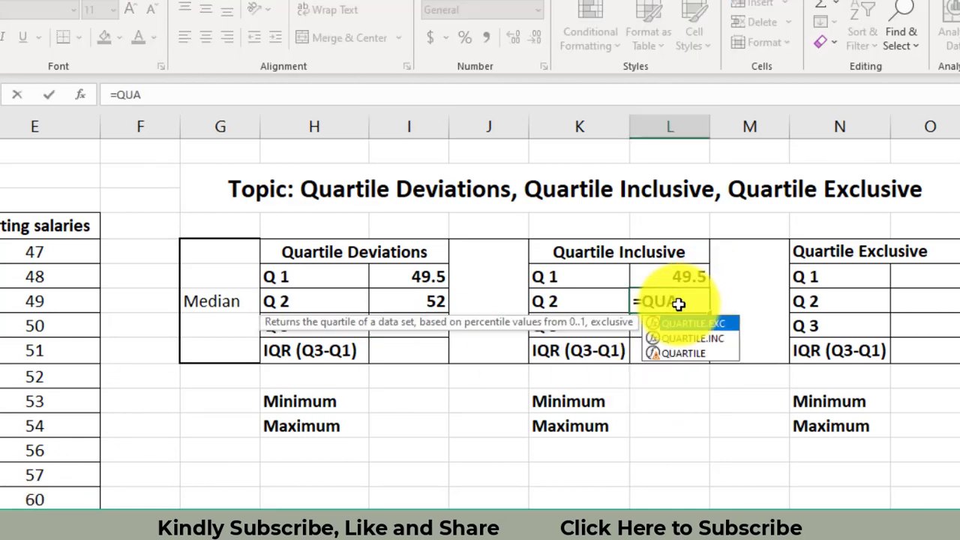
key(Down)
key(Tab)
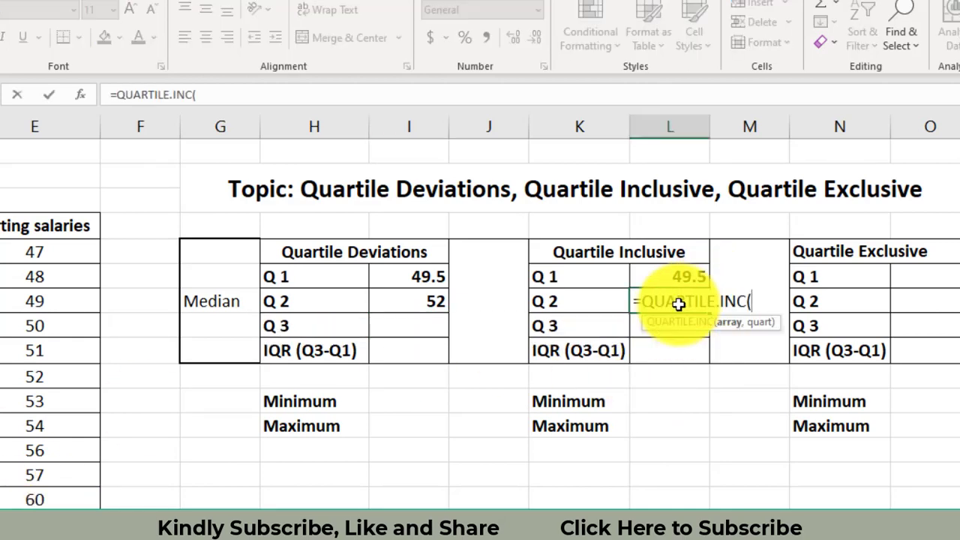
drag(46, 253, 54, 497)
text(,2)
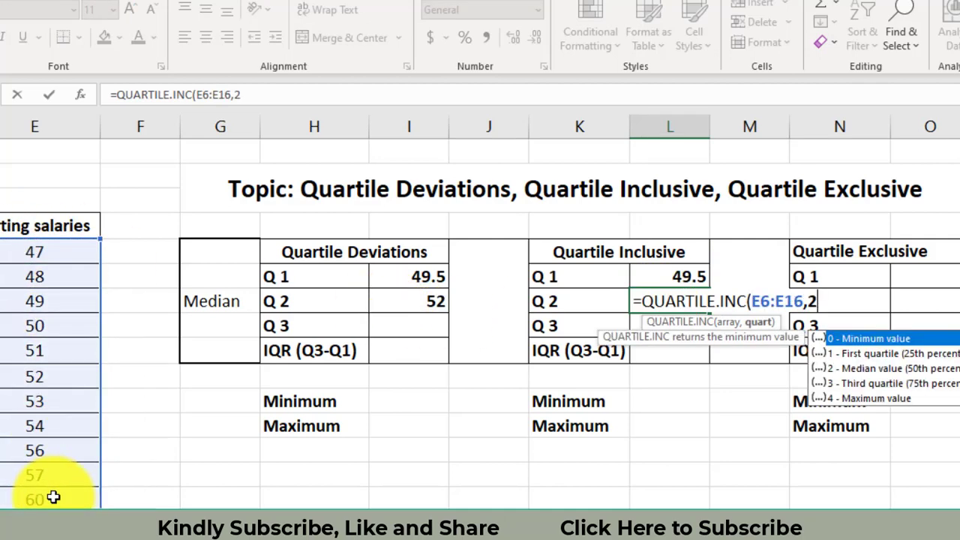
text())
key(Return)
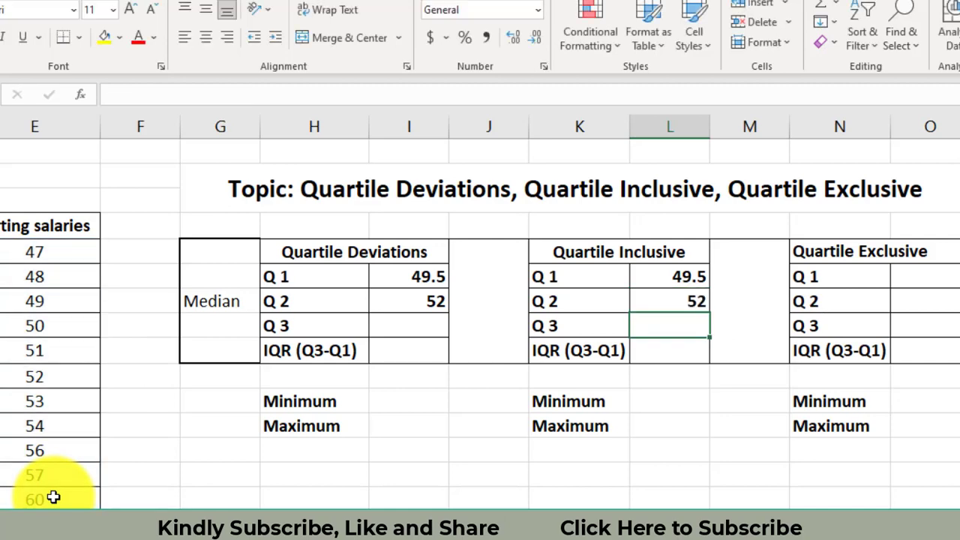
Step: Enter =QUARTILE(E6:E16,3) in the Quartile Deviations Q3 cell, giving 55
click(427, 330)
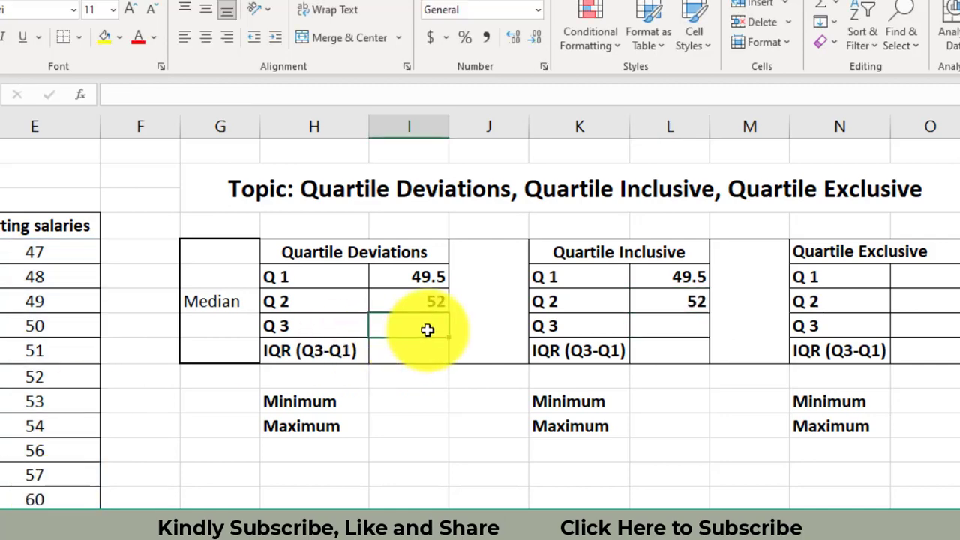
text(=QUA)
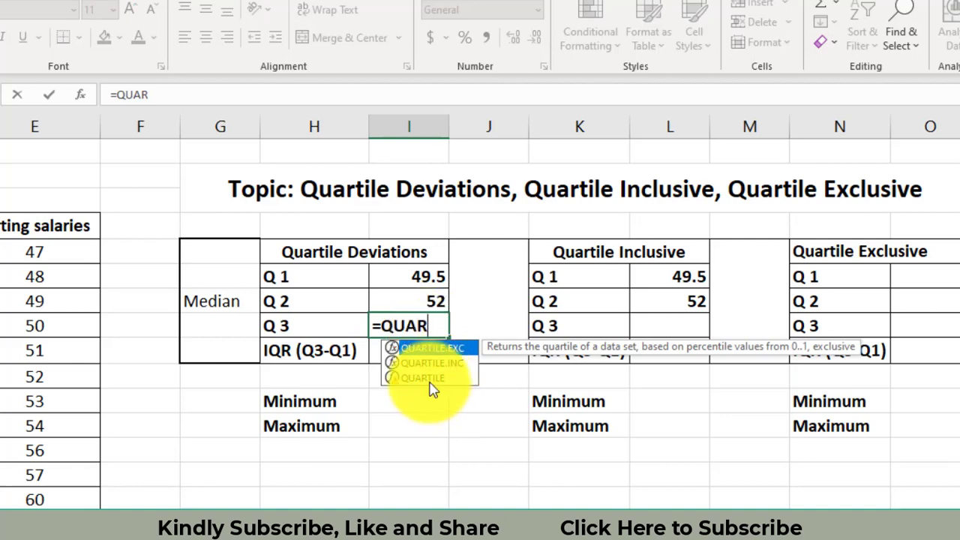
text(R)
key(Tab)
key(BackSpace)
key(BackSpace)
key(BackSpace)
key(BackSpace)
key(BackSpace)
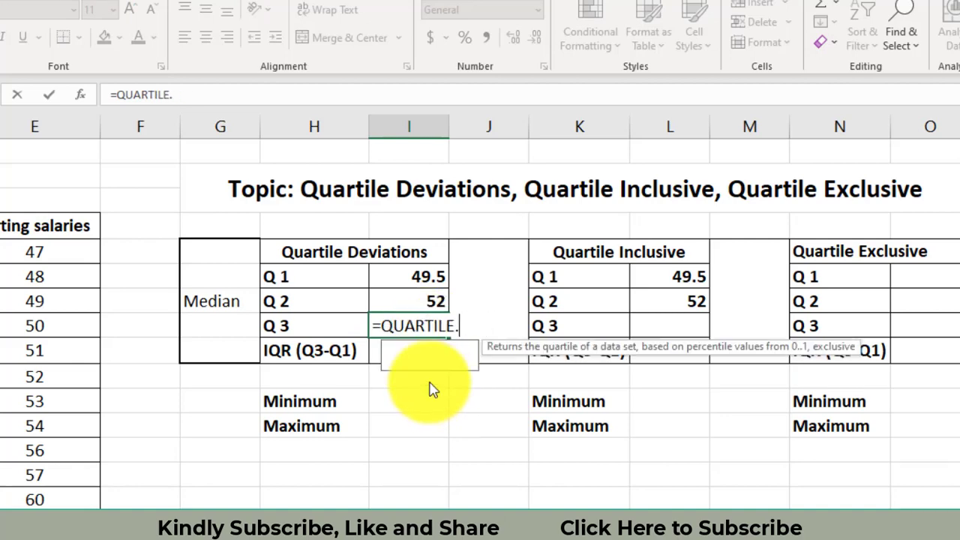
key(Down)
key(Down)
key(Tab)
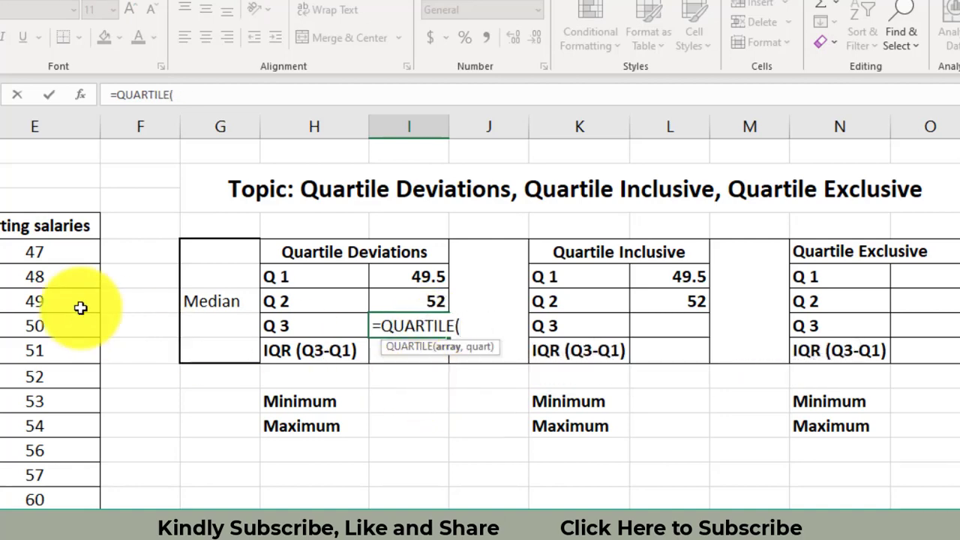
drag(38, 251, 57, 499)
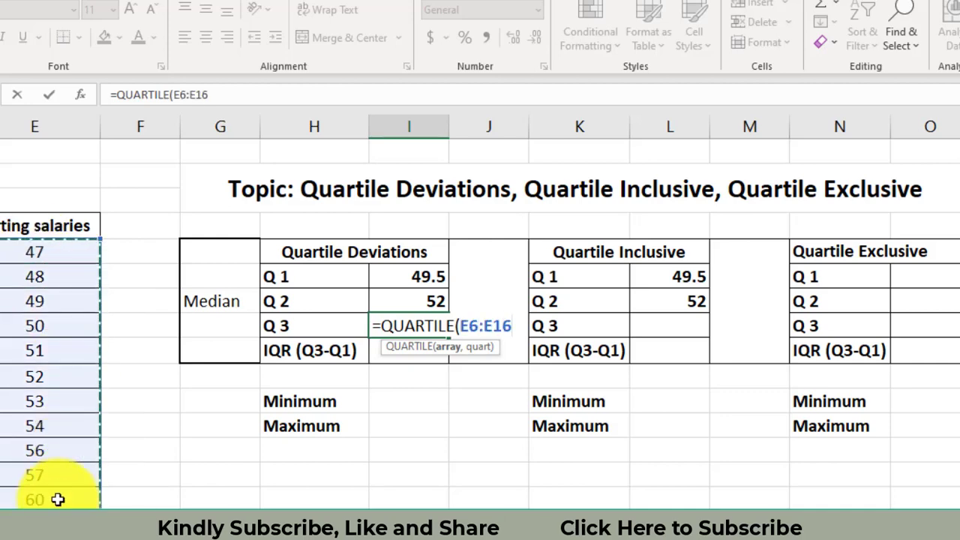
text(,)
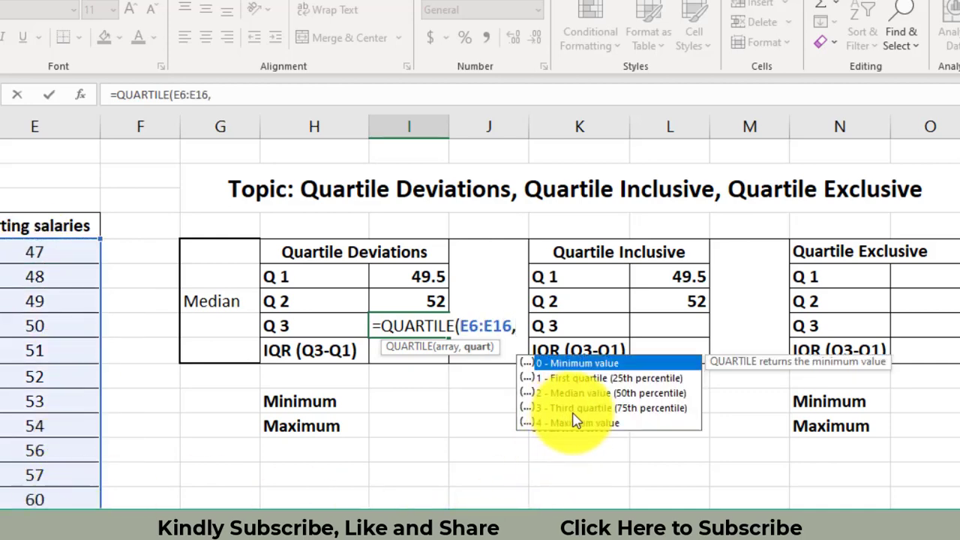
text(3)
key(Return)
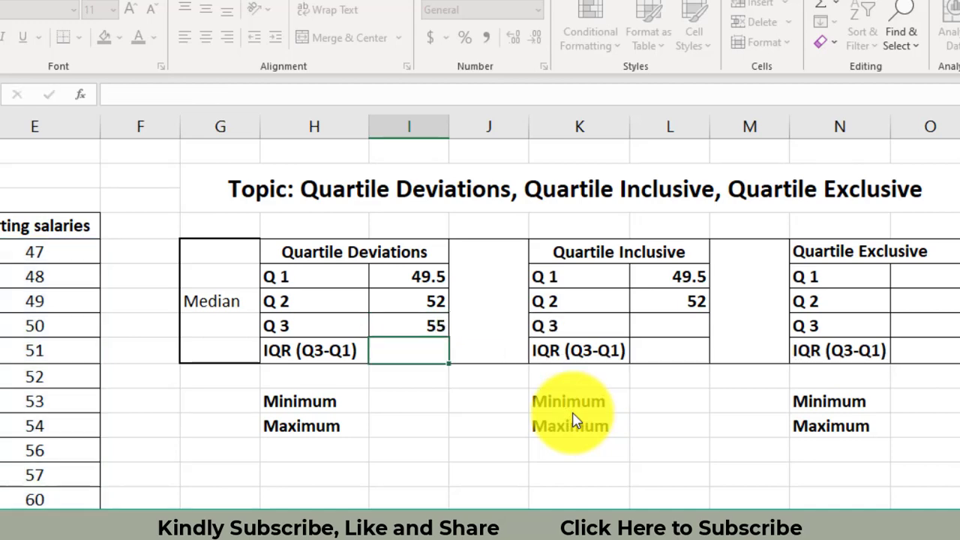
Step: Enter =QUARTILE.INC(E6:E16,3) in the Quartile Inclusive Q3 cell (L9)
click(683, 316)
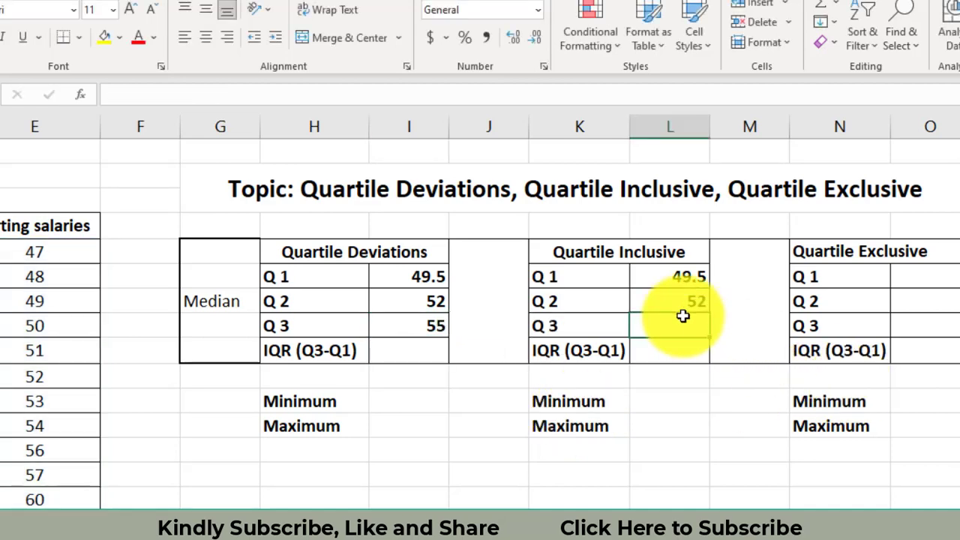
text(=QUA)
key(Down)
key(Tab)
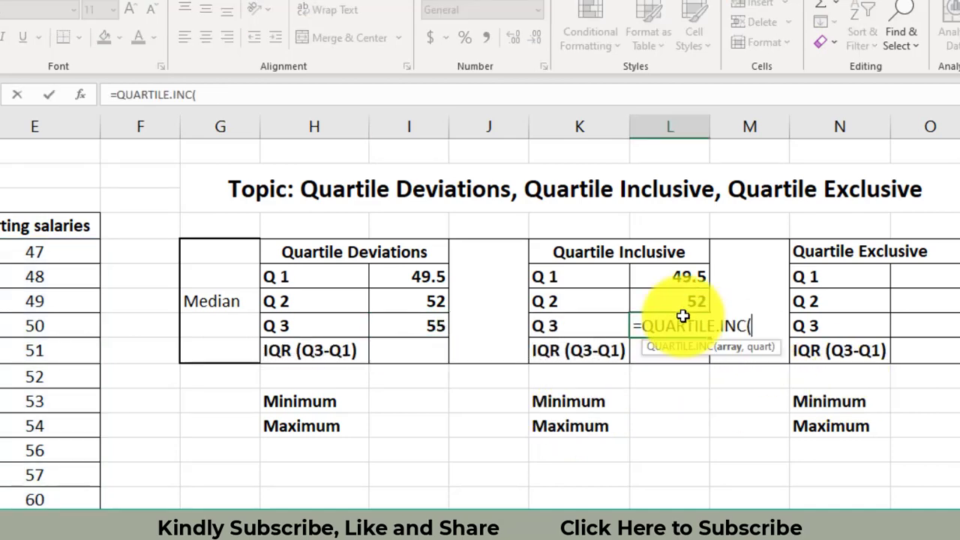
drag(69, 253, 64, 493)
text(,)
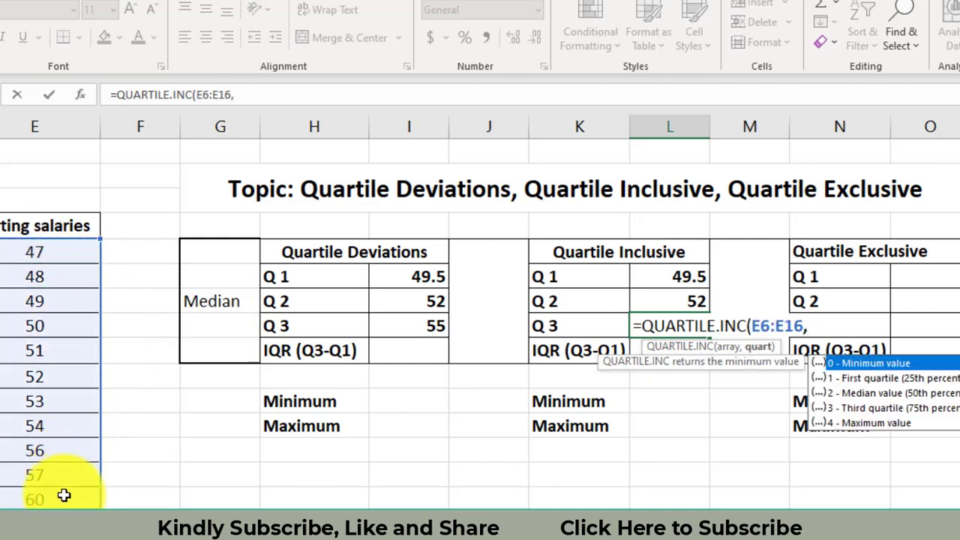
text(3))
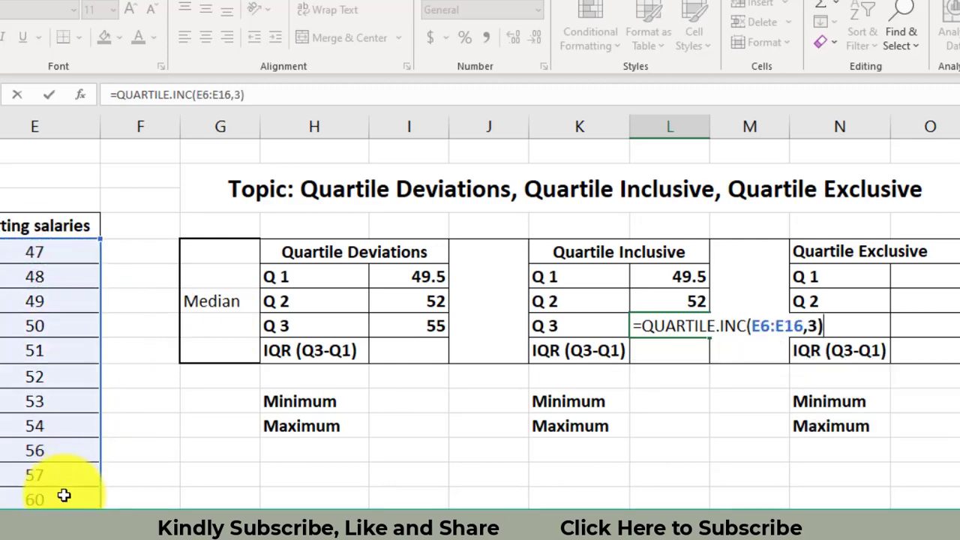
key(Return)
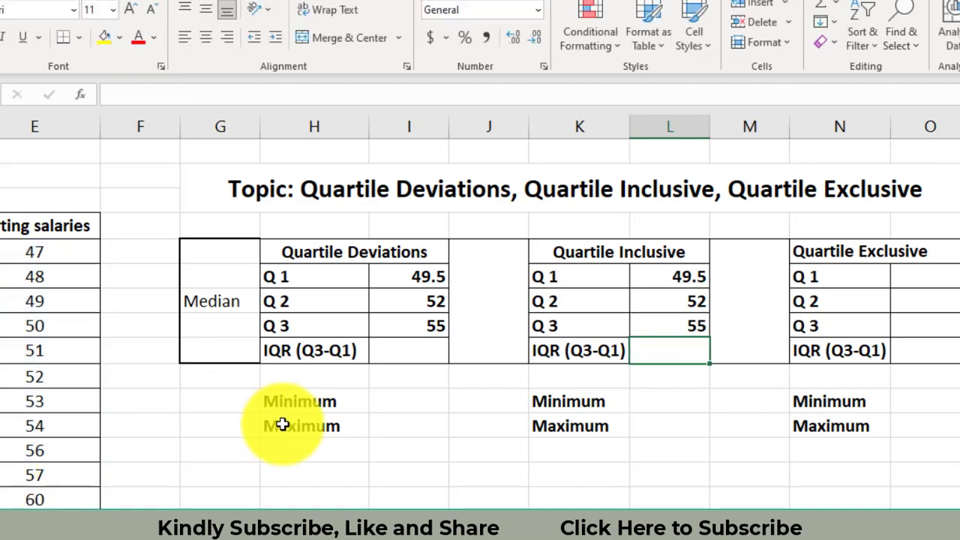
Step: Set the Quartile Deviations IQR to =I9-I7, giving 5.5
click(424, 358)
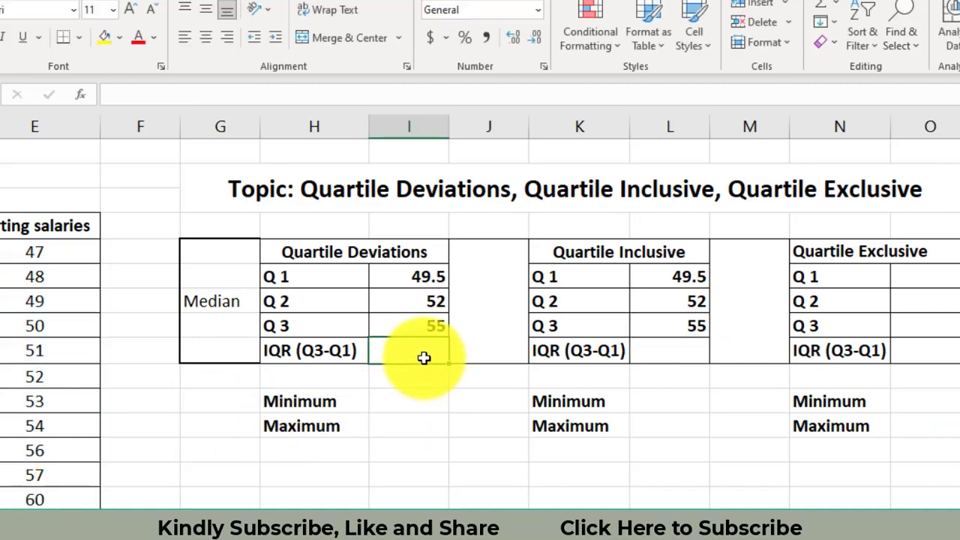
text(=)
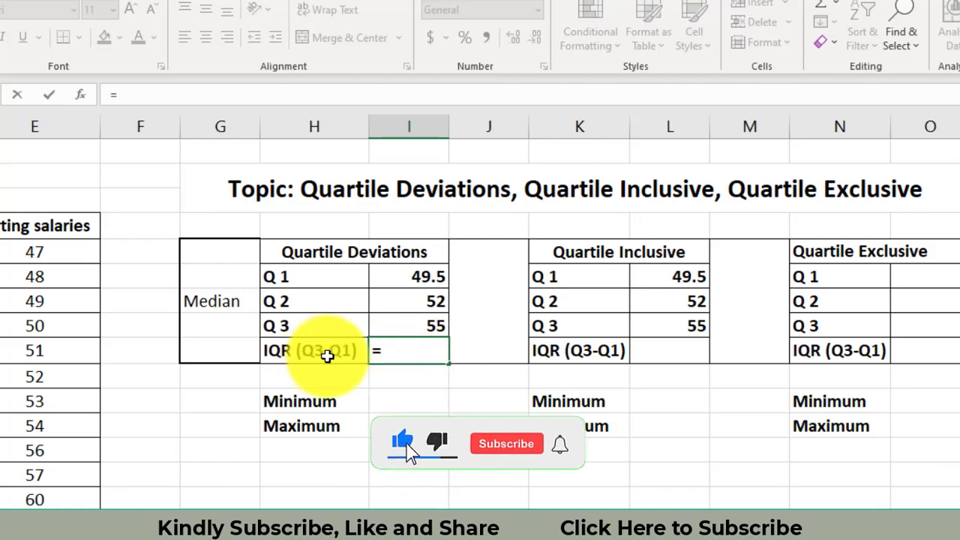
click(435, 324)
text(-)
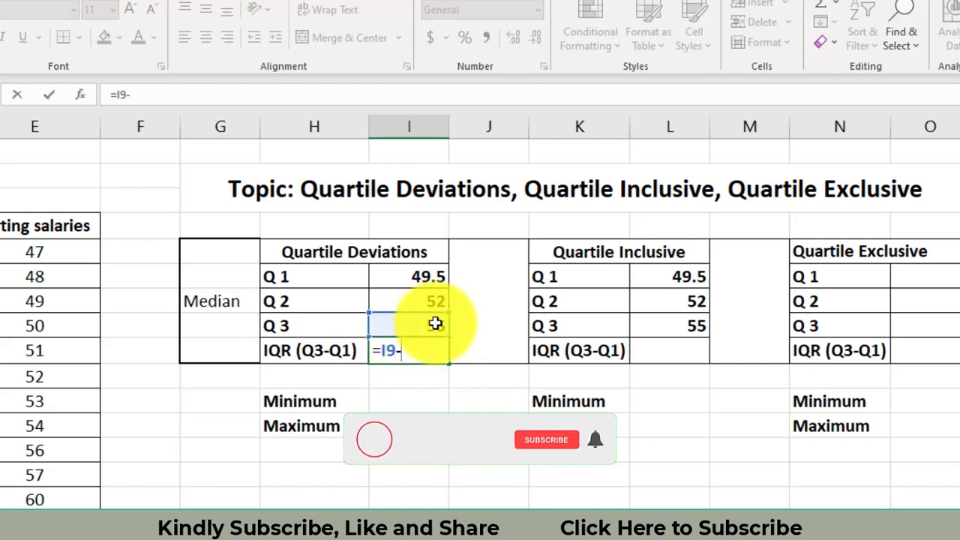
click(409, 279)
key(Return)
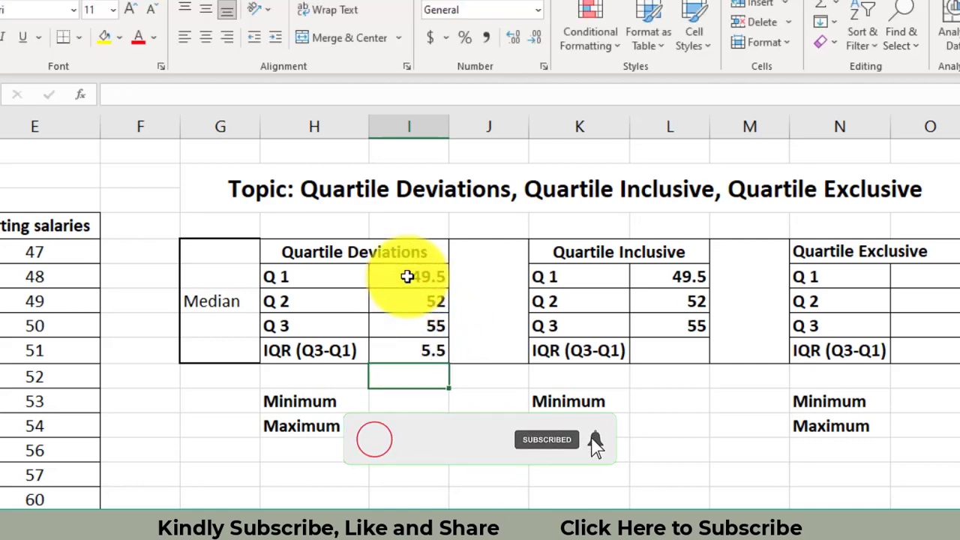
Step: Set the Quartile Inclusive IQR to =L9-L7, also giving 5.5
click(682, 347)
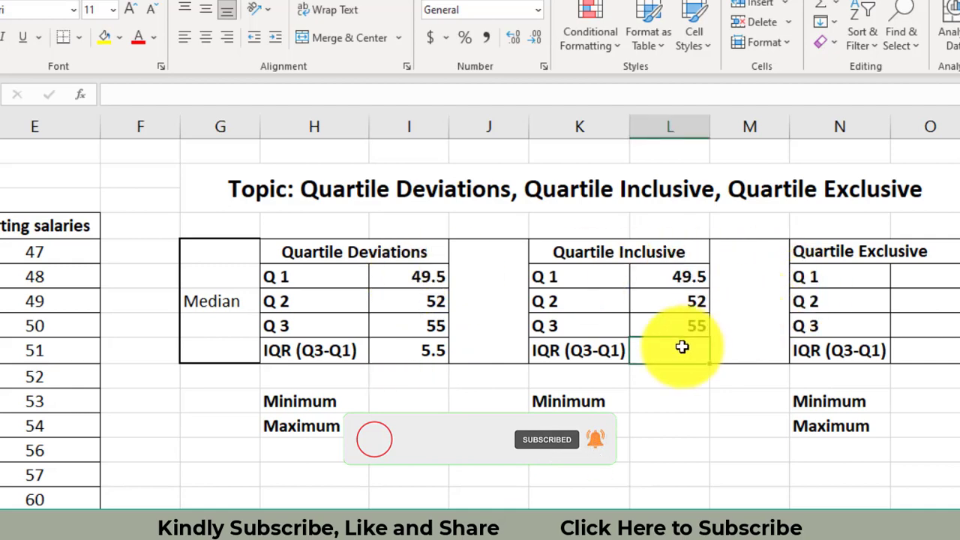
text(=)
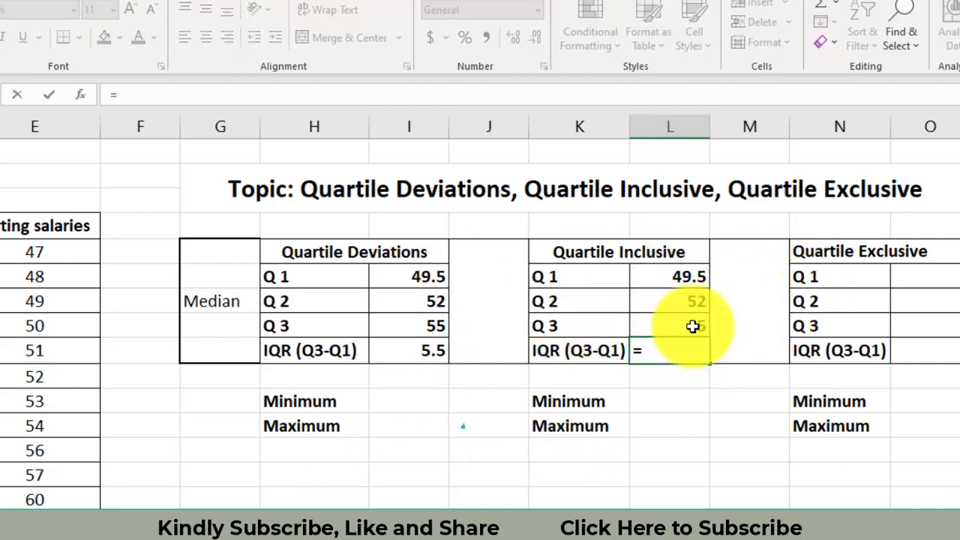
click(692, 326)
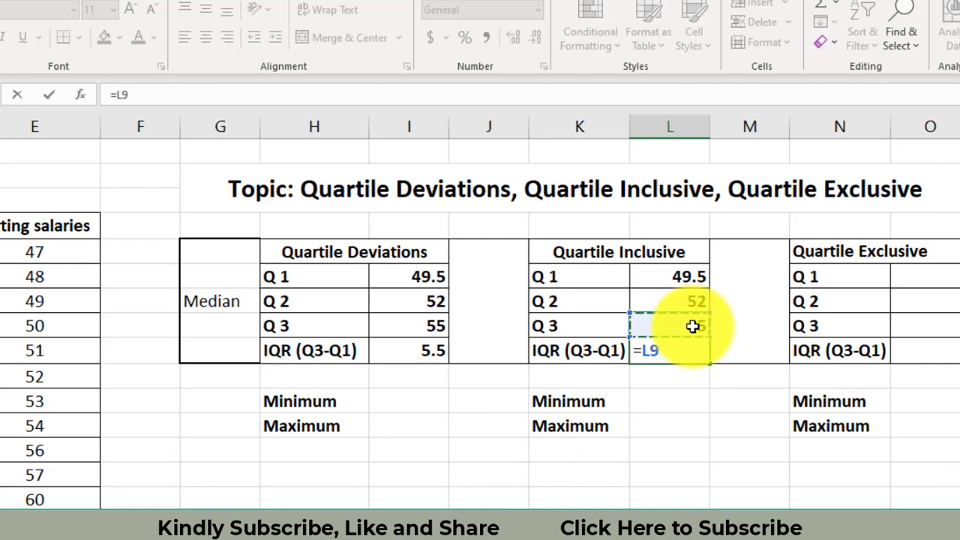
text(-)
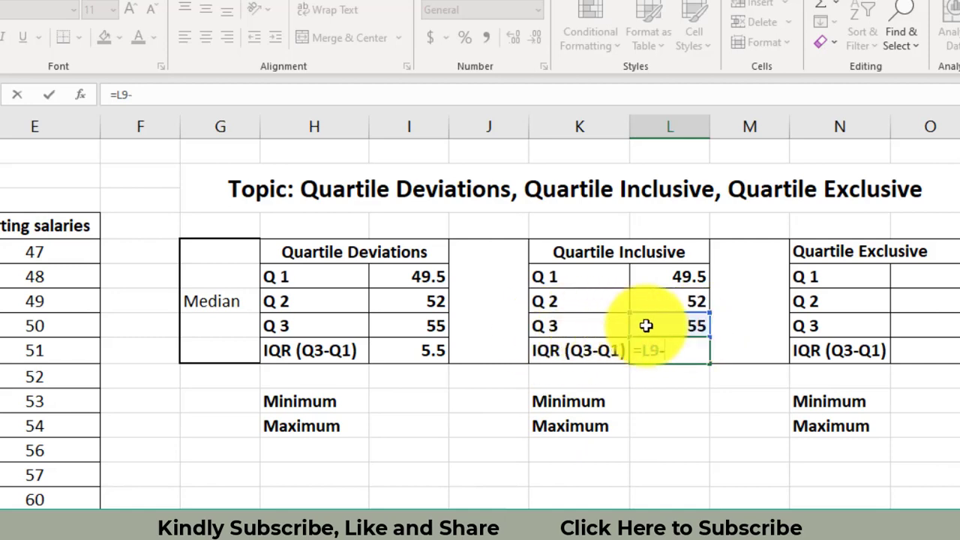
click(664, 276)
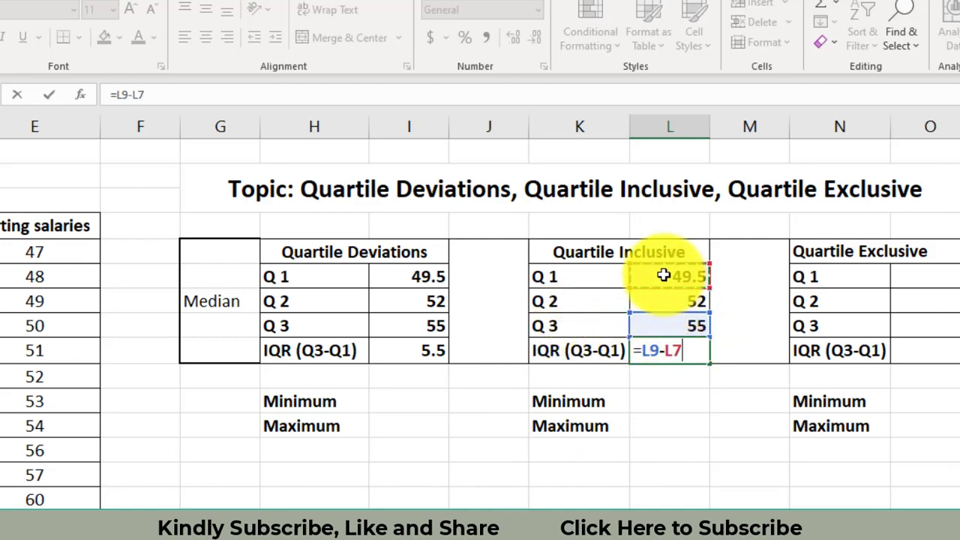
key(Return)
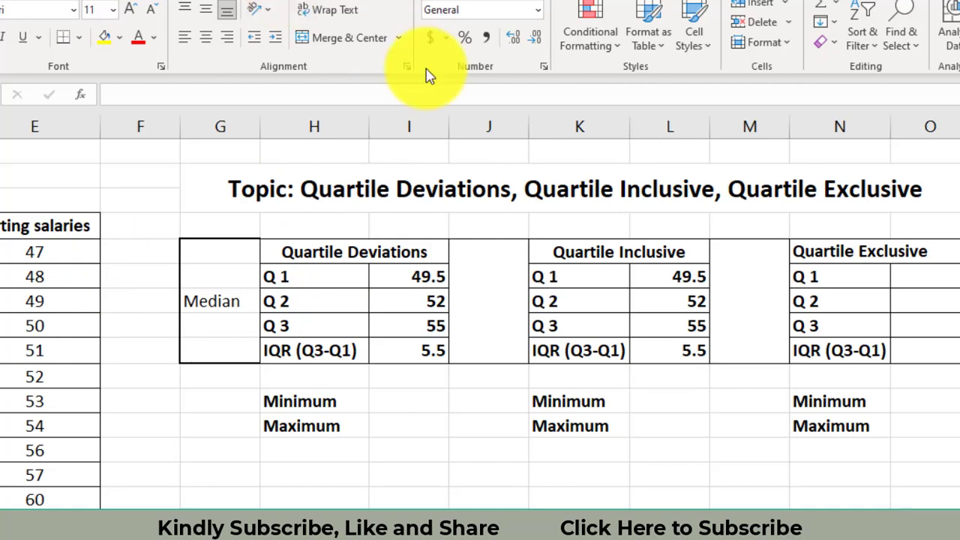
key(Up)
Step: Enter =QUARTILE.EXC(E6:E16,1) for the Quartile Exclusive Q1, giving 49
click(922, 274)
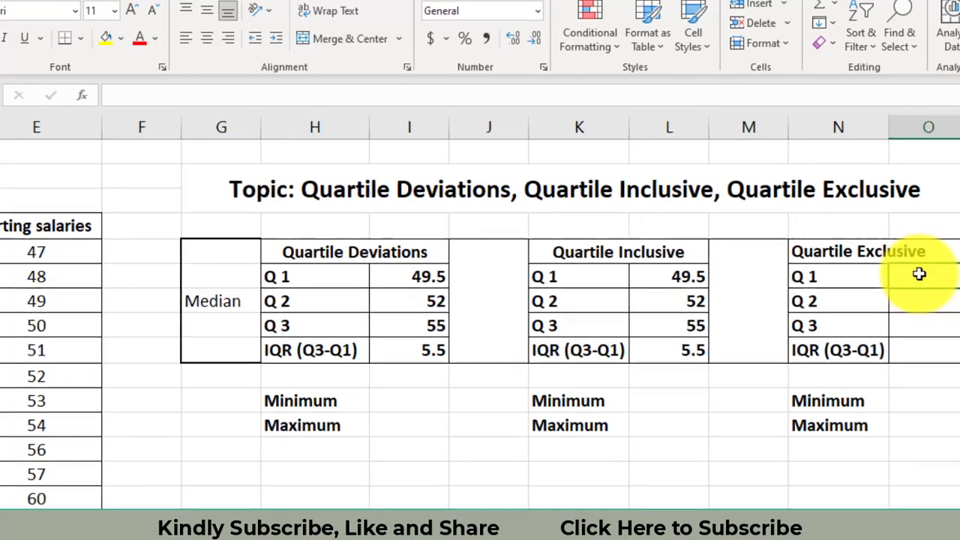
text(=Q)
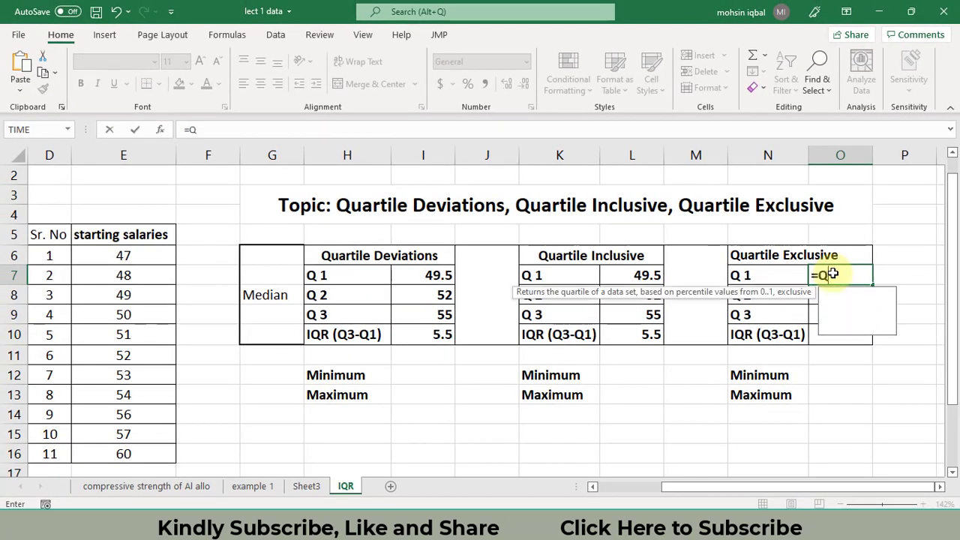
text(U)
key(Tab)
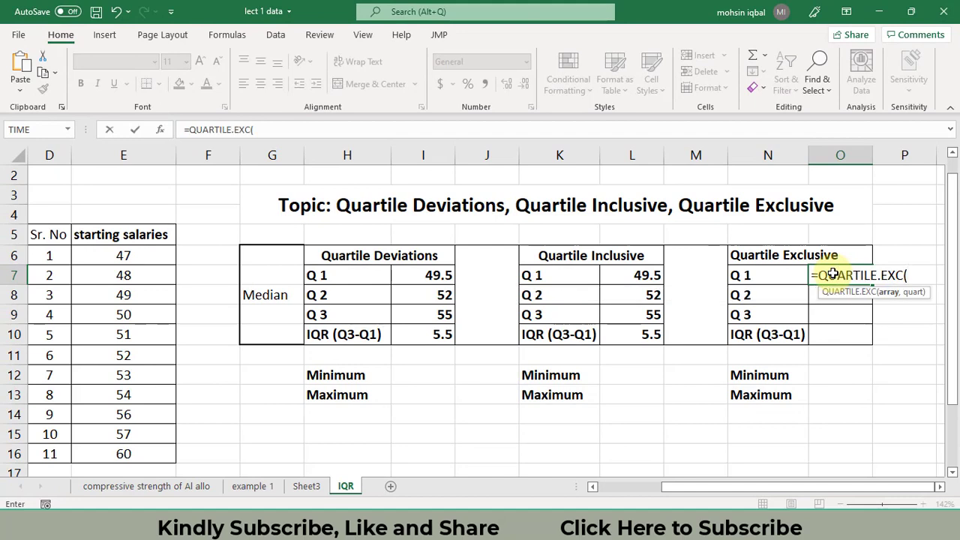
drag(145, 252, 132, 454)
text(,)
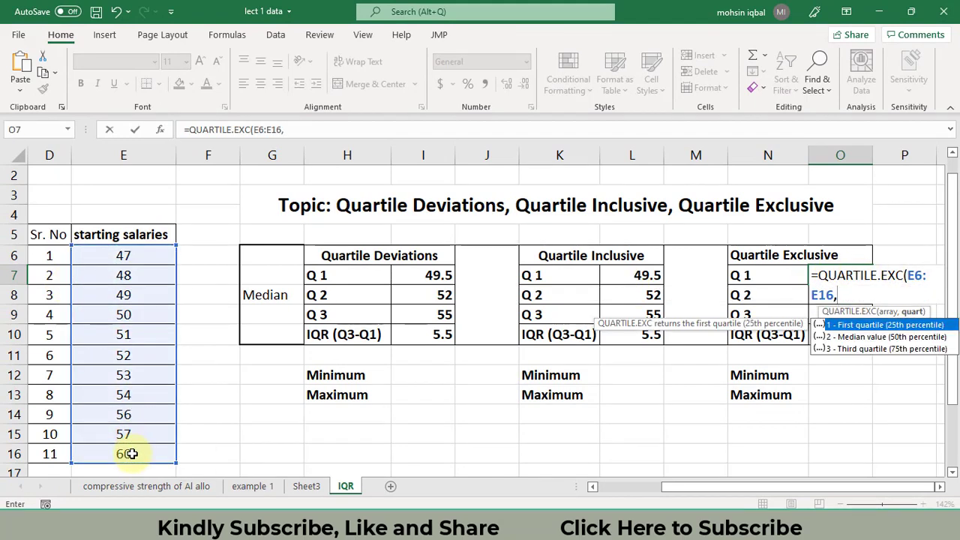
text(1))
key(Return)
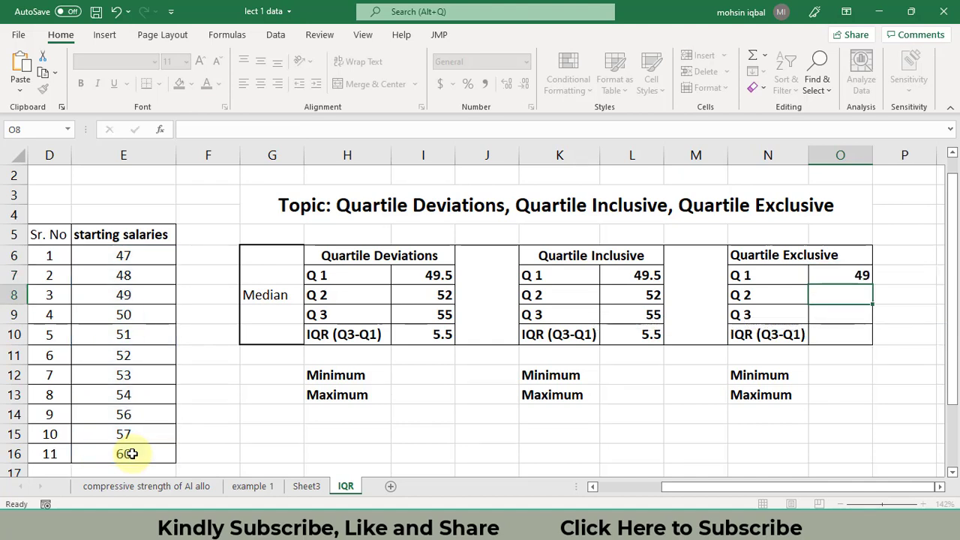
Step: Enter =QUARTILE.EXC(E6:E16,2) for the Quartile Exclusive Q2, giving 52
text(=QUAL)
key(BackSpace)
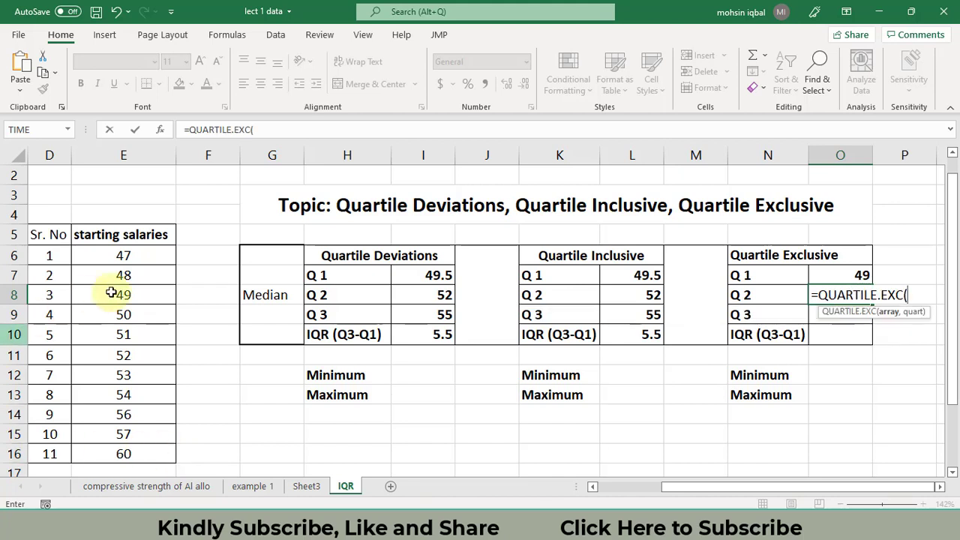
drag(151, 255, 133, 453)
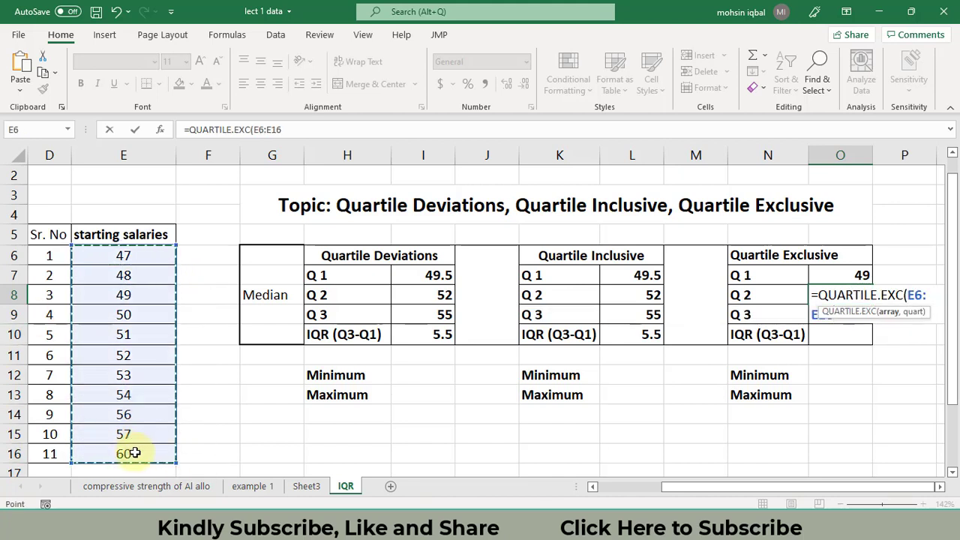
text(,2))
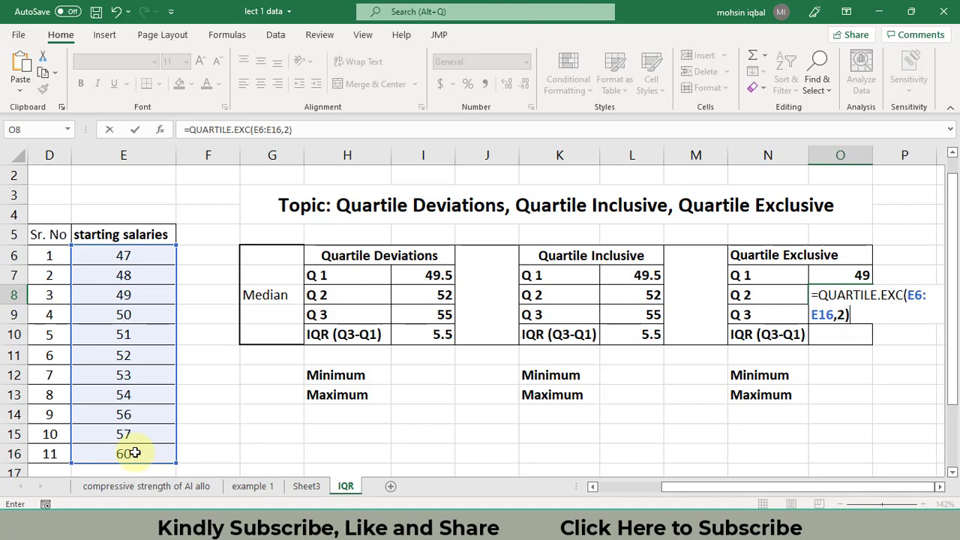
key(Return)
Step: Enter =QUARTILE.EXC(E6:E16,3) for the Quartile Exclusive Q3, giving 56
text(=)
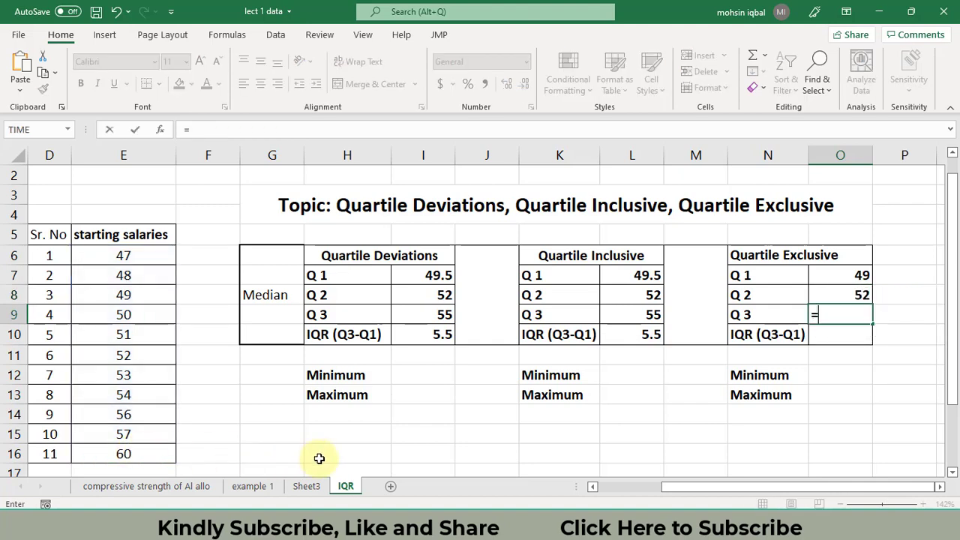
text(QUA)
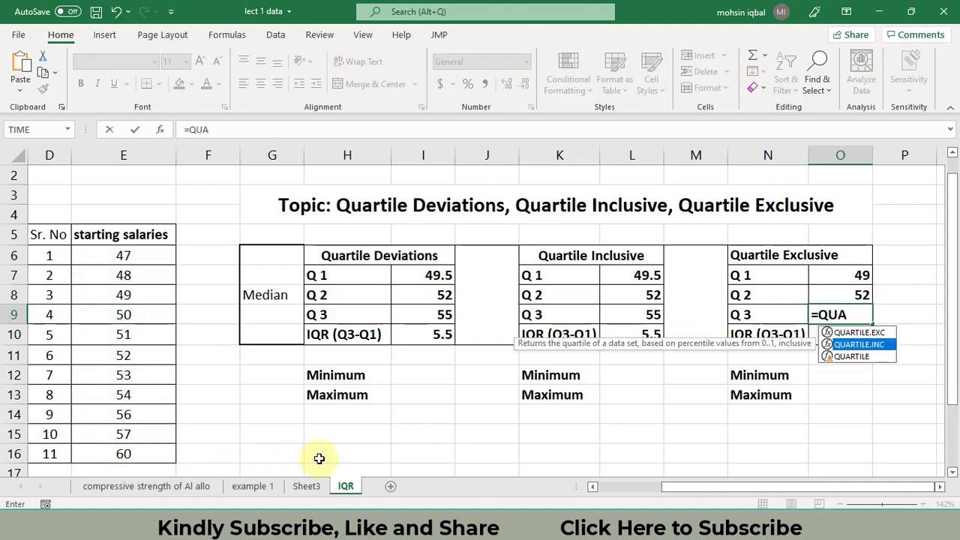
text(RTILE.EXC()
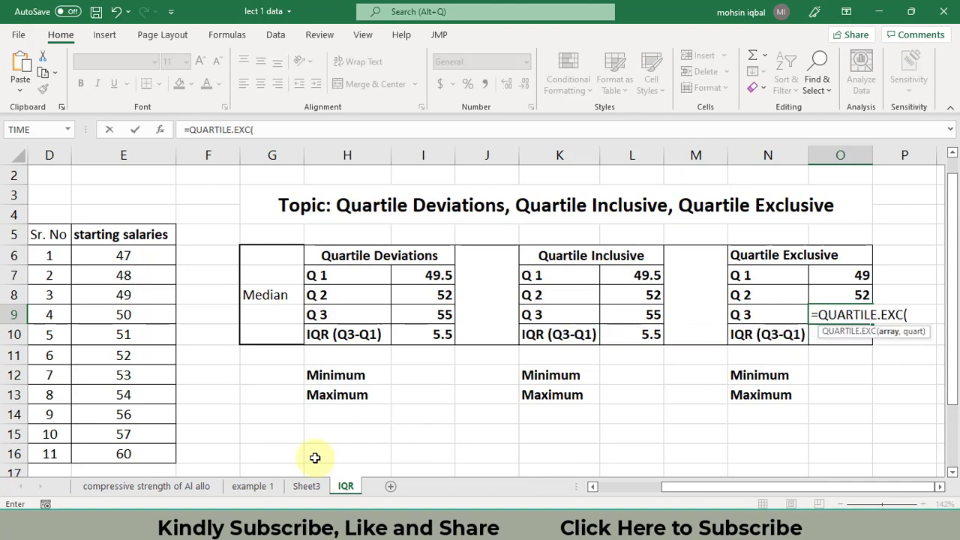
drag(144, 255, 127, 414)
text(,3)
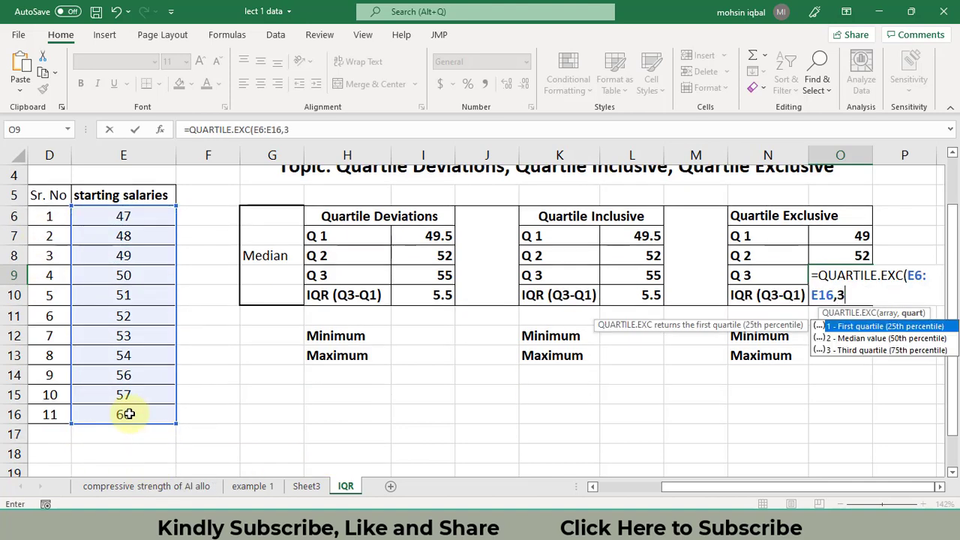
text())
key(Return)
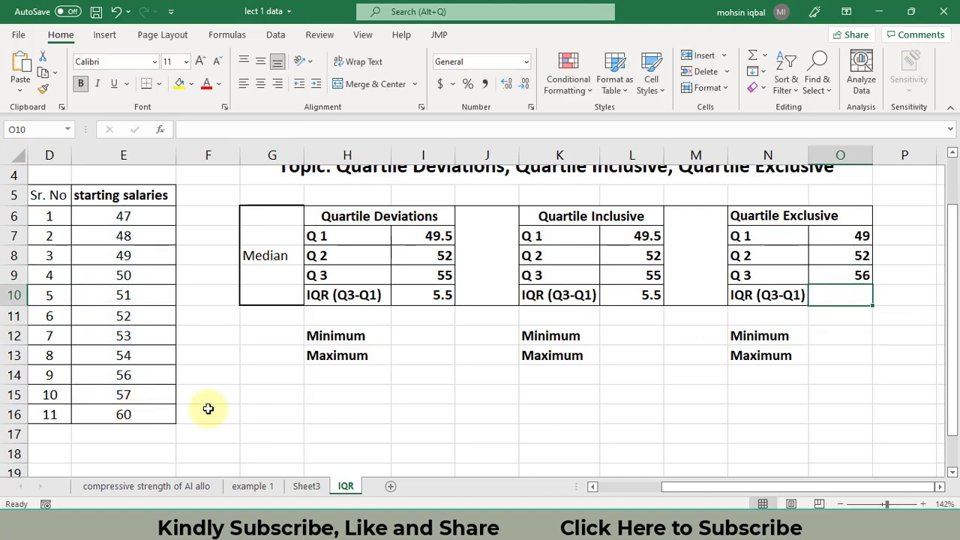
text(=)
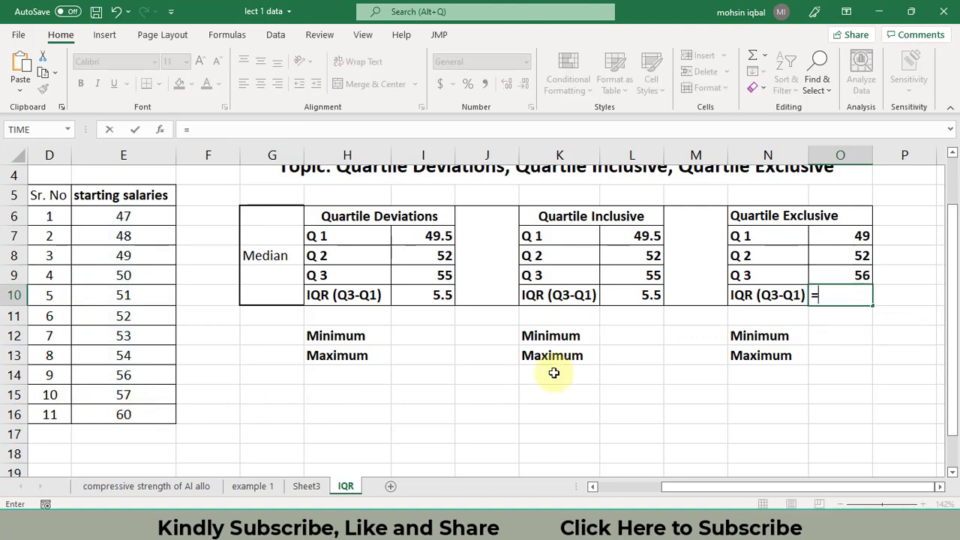
Step: Complete the Exclusive IQR formula as =O9-O7, showing 7
click(856, 277)
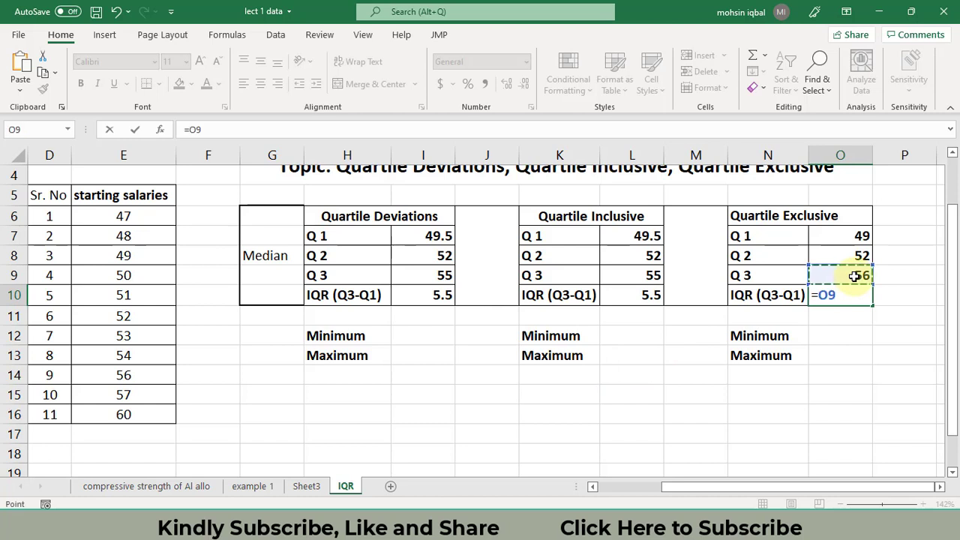
text(-)
click(833, 236)
key(Return)
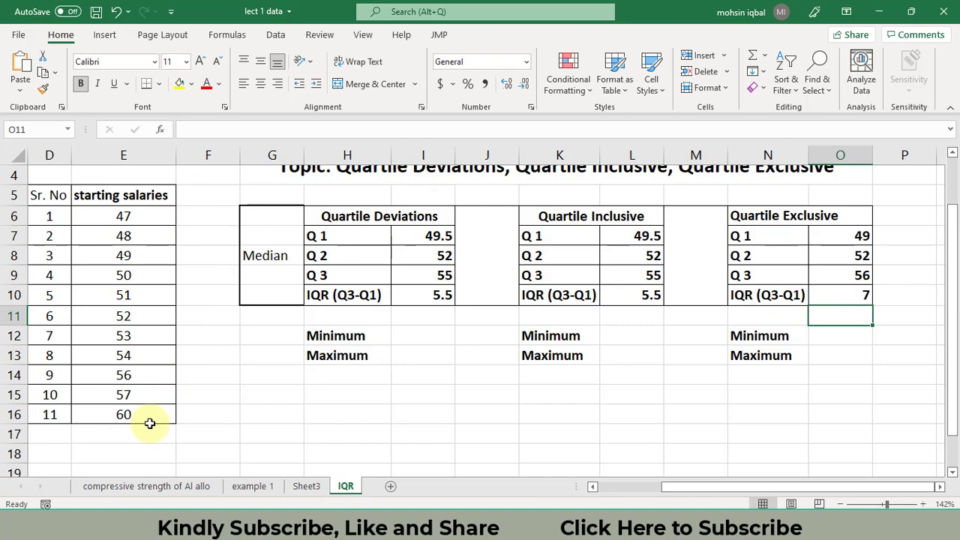
Step: Enter =QUARTILE.INC(E6:E16,0) in the Quartile Inclusive Minimum cell, giving 47
click(632, 342)
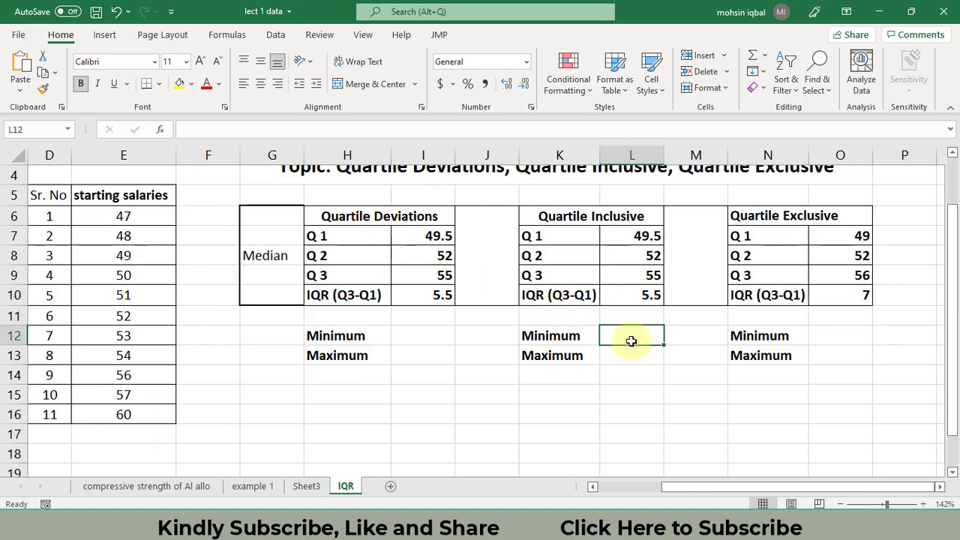
text(=)
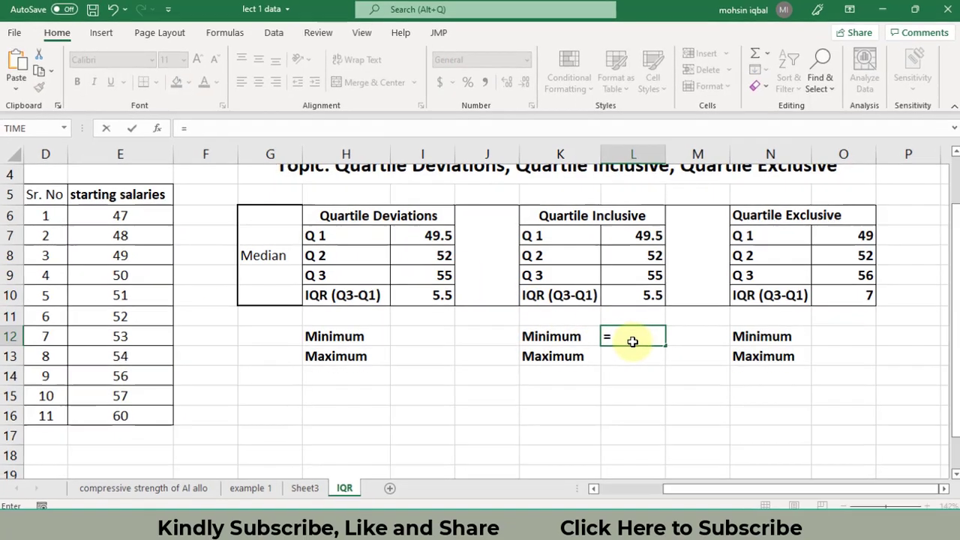
text(QU)
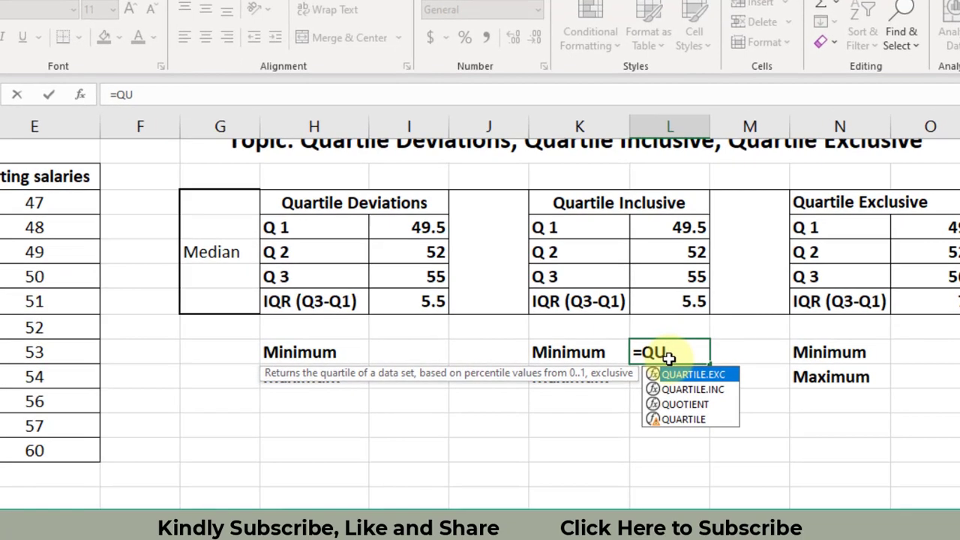
key(Down)
key(Tab)
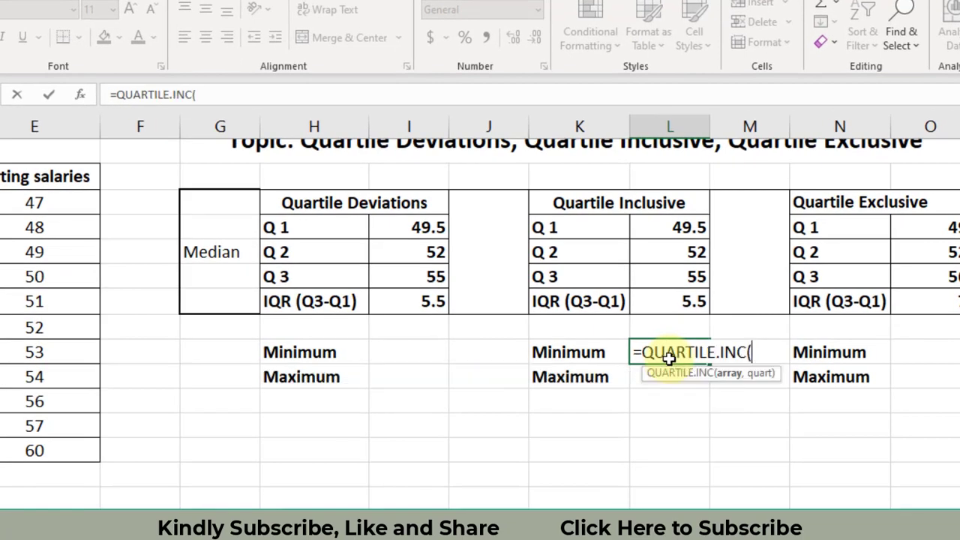
drag(72, 208, 58, 448)
text(,)
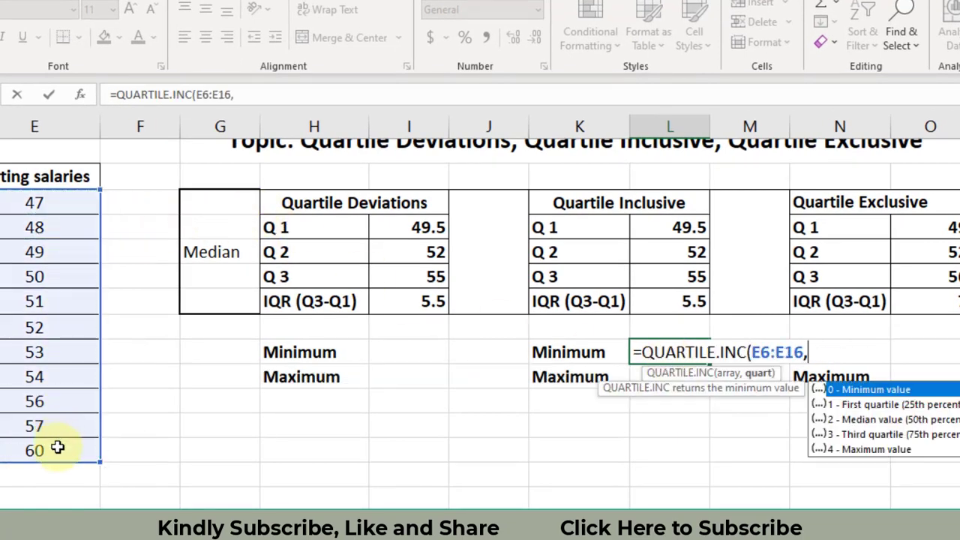
double_click(874, 392)
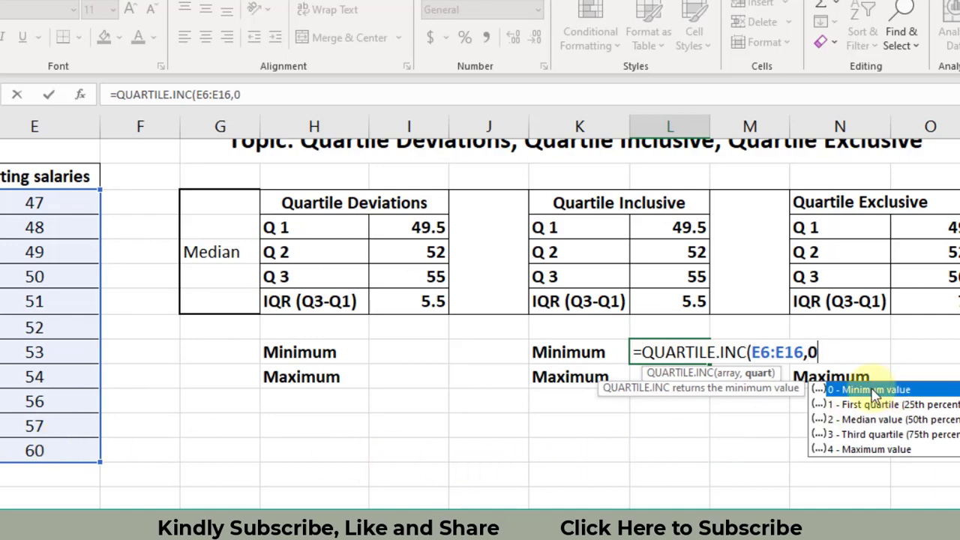
text())
key(Return)
Step: Start a QUARTILE.EXC(E6:E16, minimum formula in the Exclusive table, then back it out
click(936, 352)
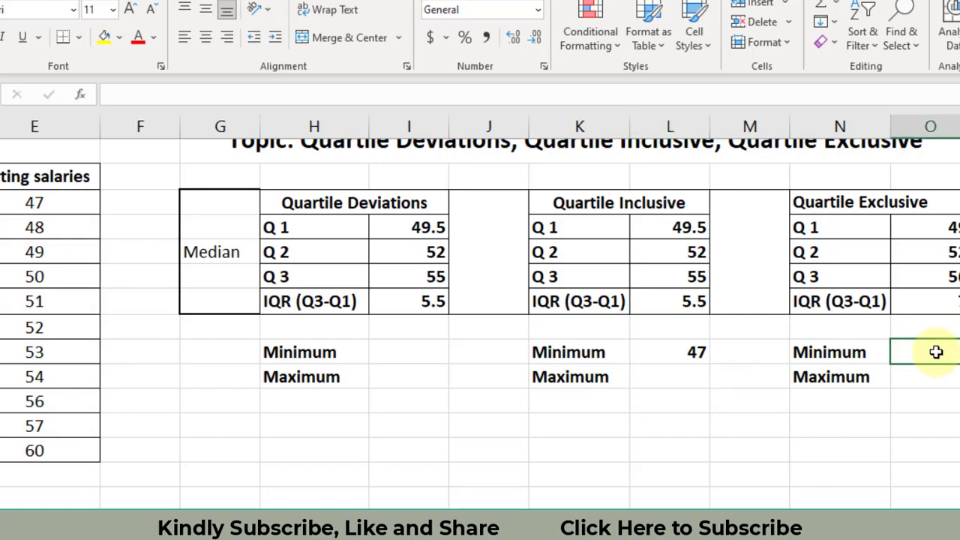
text(=)
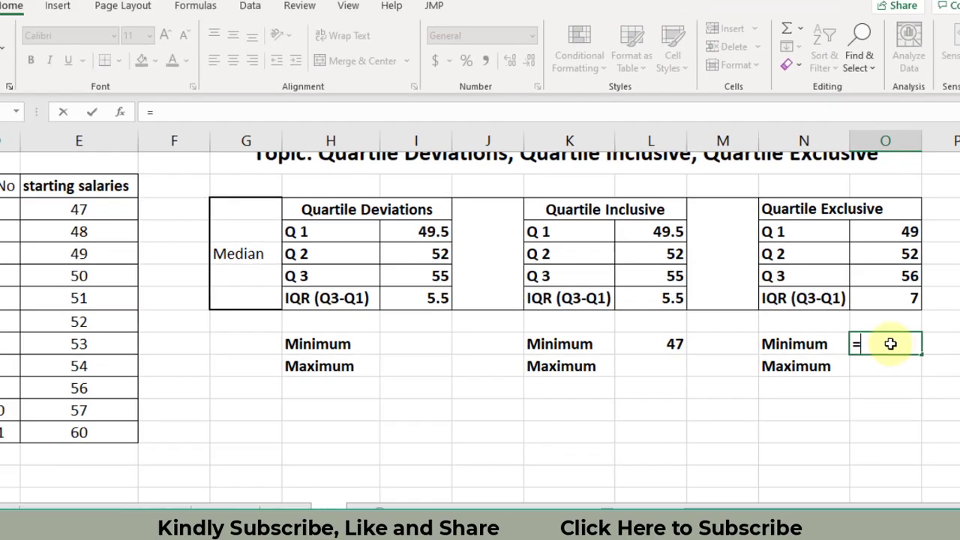
text(QUA)
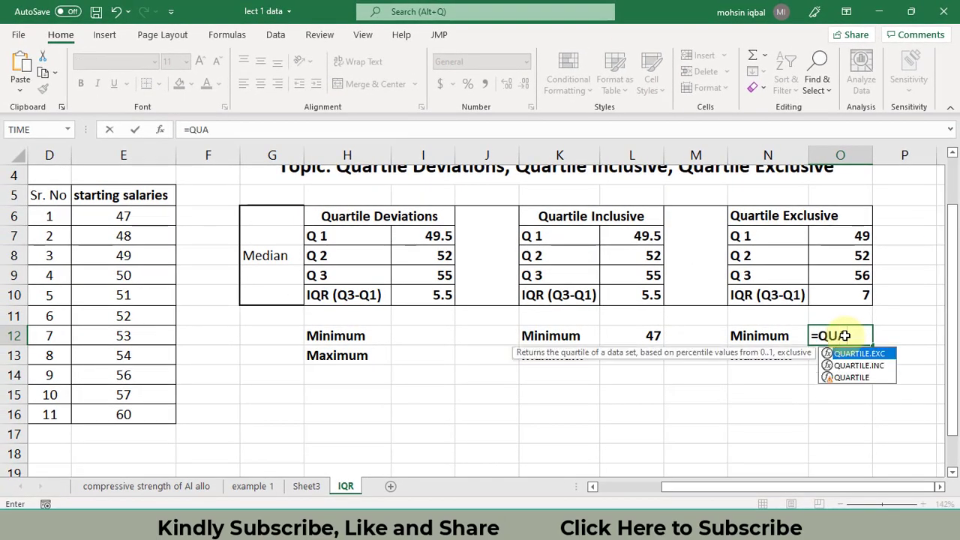
key(Tab)
drag(131, 219, 138, 417)
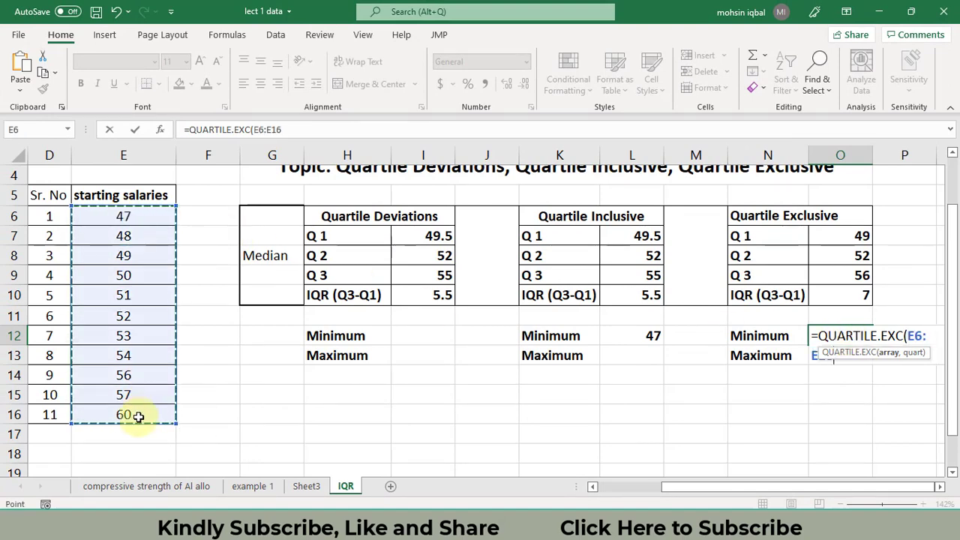
text(,)
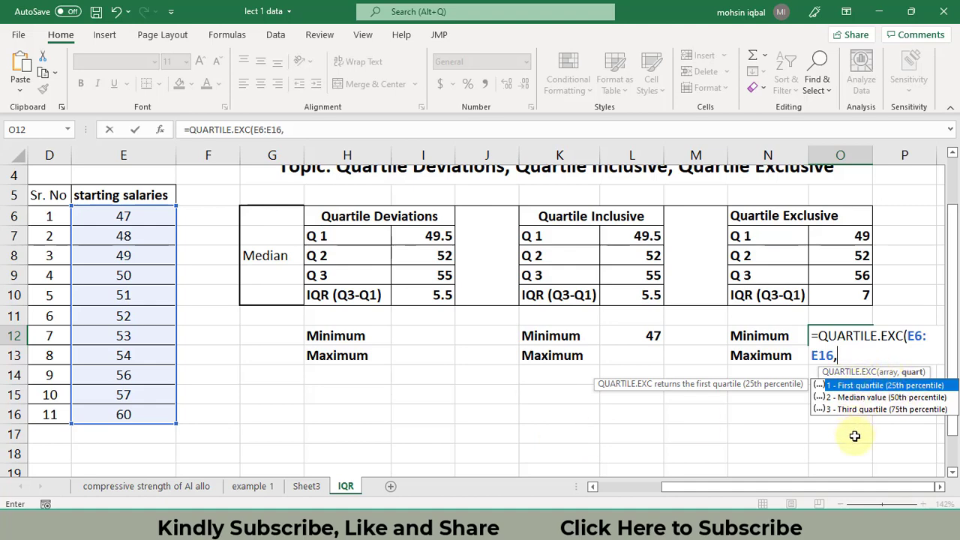
key(BackSpace)
key(BackSpace)
key(BackSpace)
key(BackSpace)
key(BackSpace)
key(BackSpace)
key(BackSpace)
key(BackSpace)
key(BackSpace)
key(BackSpace)
key(BackSpace)
key(BackSpace)
key(BackSpace)
key(BackSpace)
key(BackSpace)
key(BackSpace)
key(BackSpace)
key(BackSpace)
key(BackSpace)
key(BackSpace)
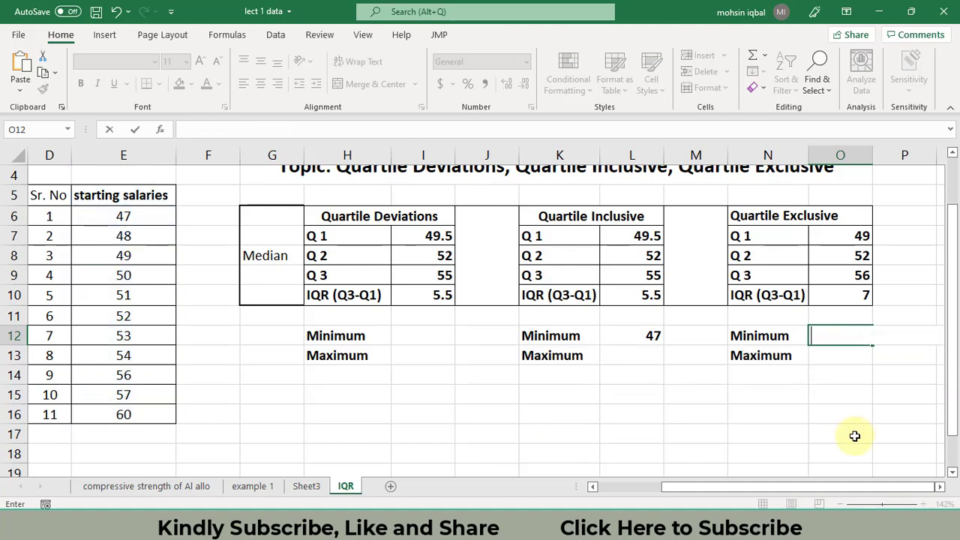
Step: Enter =QUARTILE.INC(E6:E16,4) in cell L13 for the Inclusive Maximum, showing 60
click(645, 353)
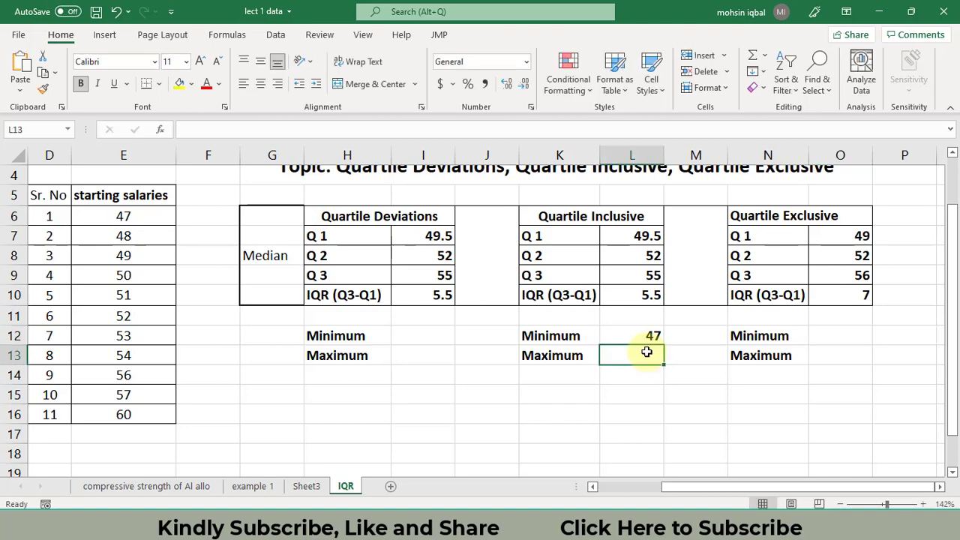
text(=QU)
key(Down)
key(Tab)
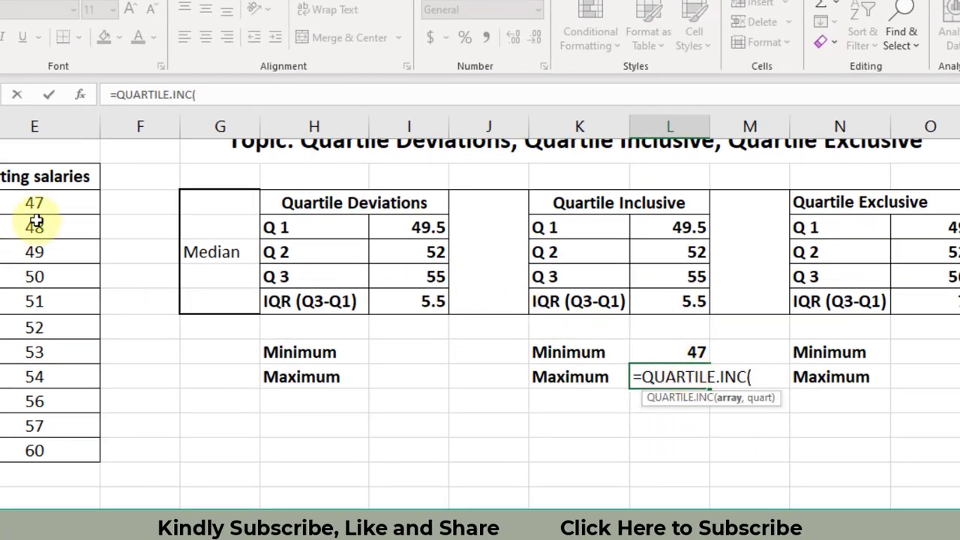
drag(34, 203, 32, 446)
text(,)
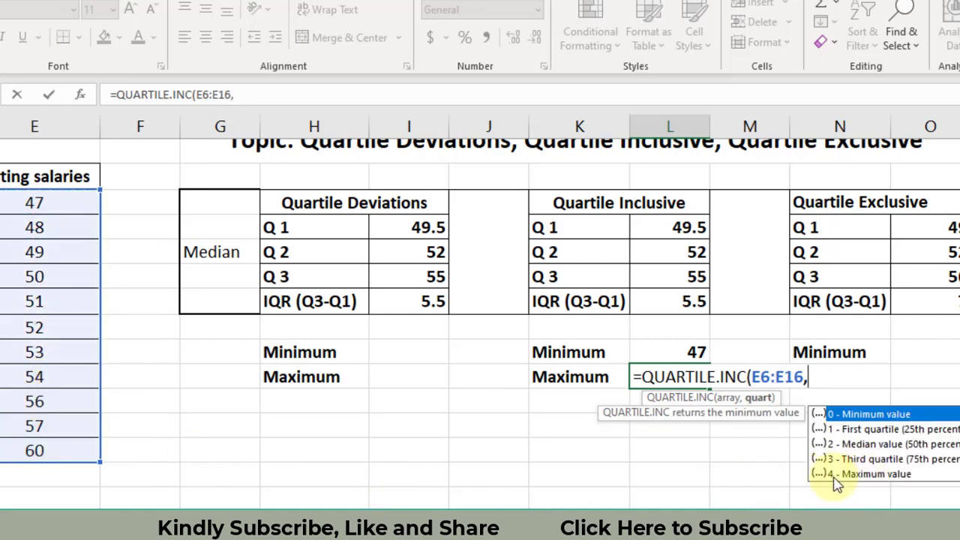
text(4))
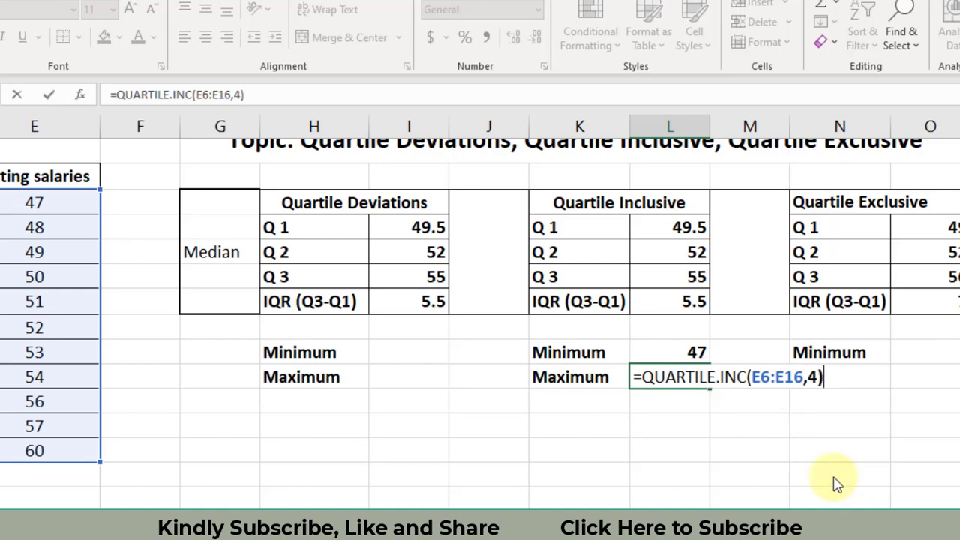
key(Return)
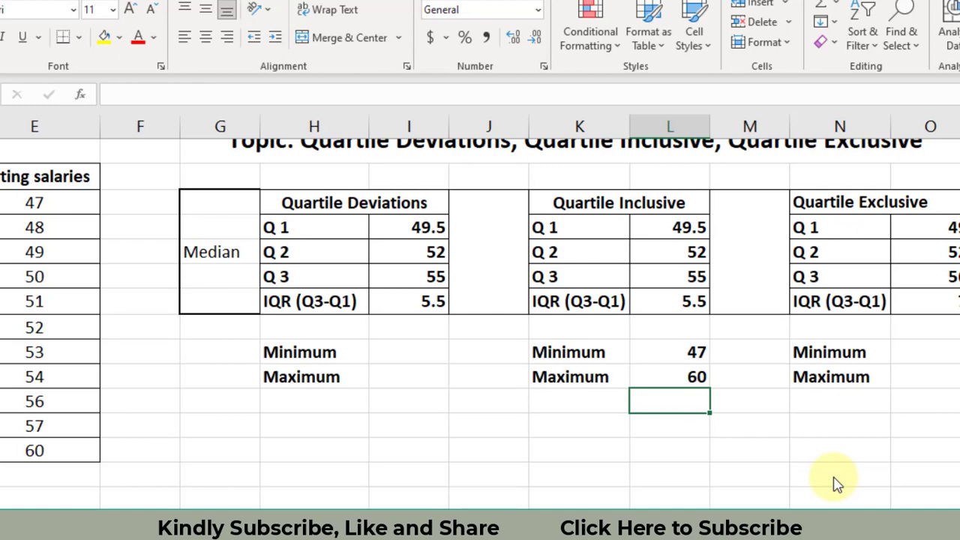